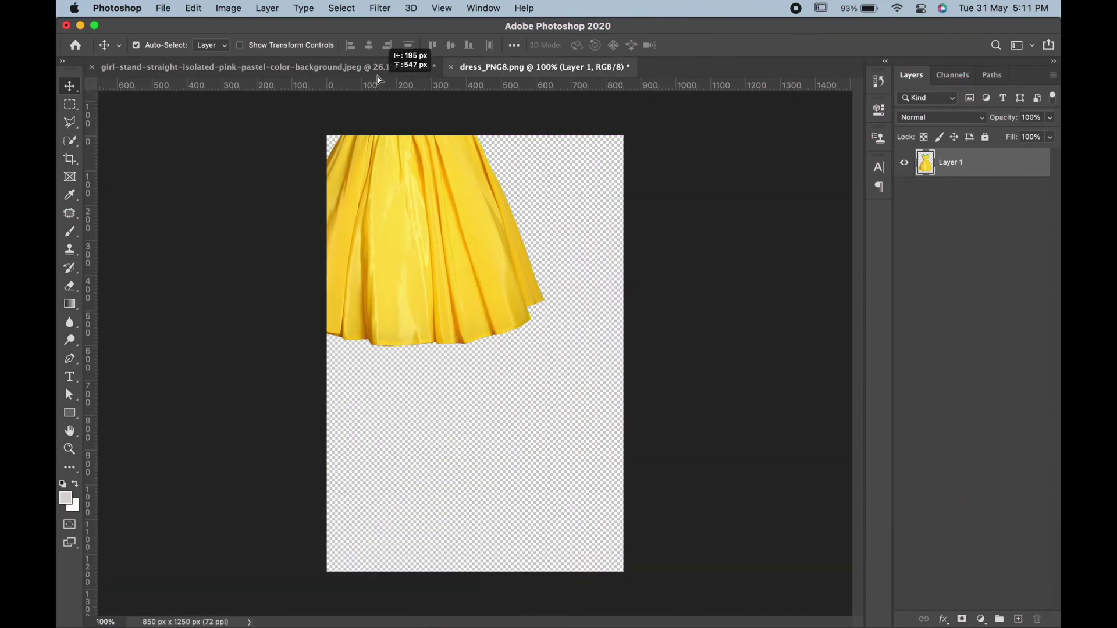
Scale up the pasted yellow dress and position it over the model's body.
{"action": "key", "text": "ctrl+t"}
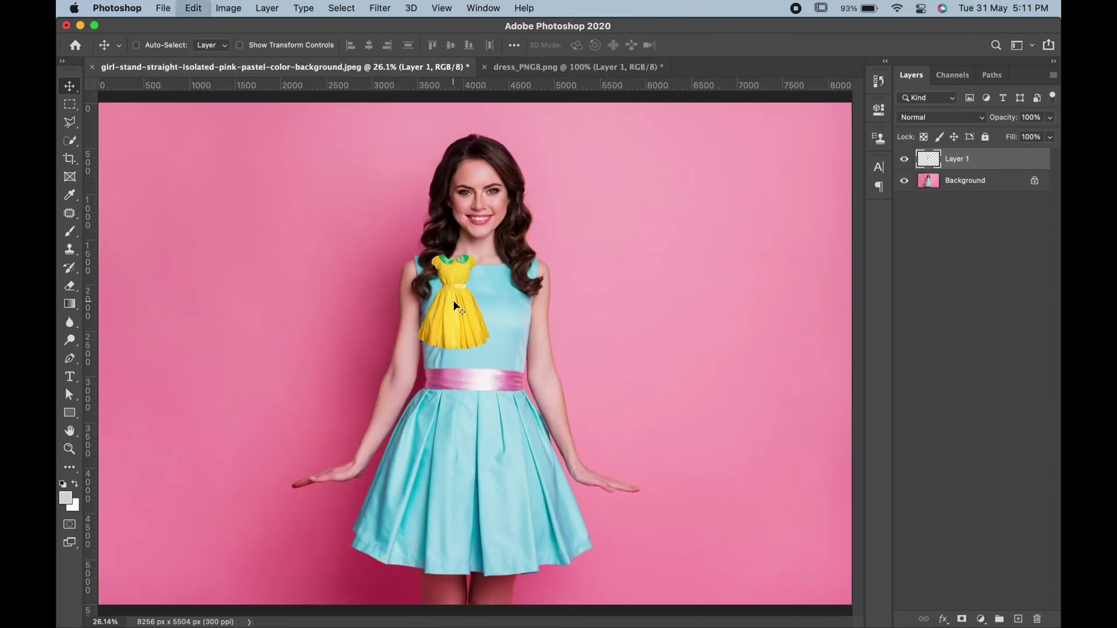
{"action": "left_click_drag", "start_coordinate": [492, 349], "coordinate": [707, 523]}
{"action": "left_click_drag", "start_coordinate": [559, 445], "coordinate": [476, 403]}
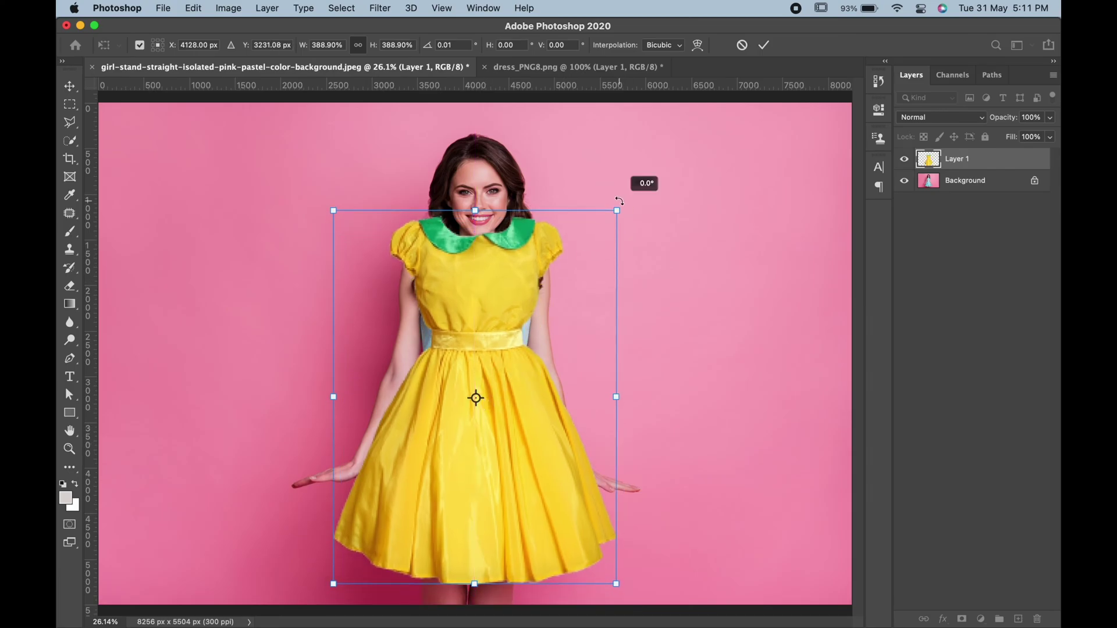
{"action": "left_click_drag", "start_coordinate": [616, 211], "coordinate": [599, 231]}
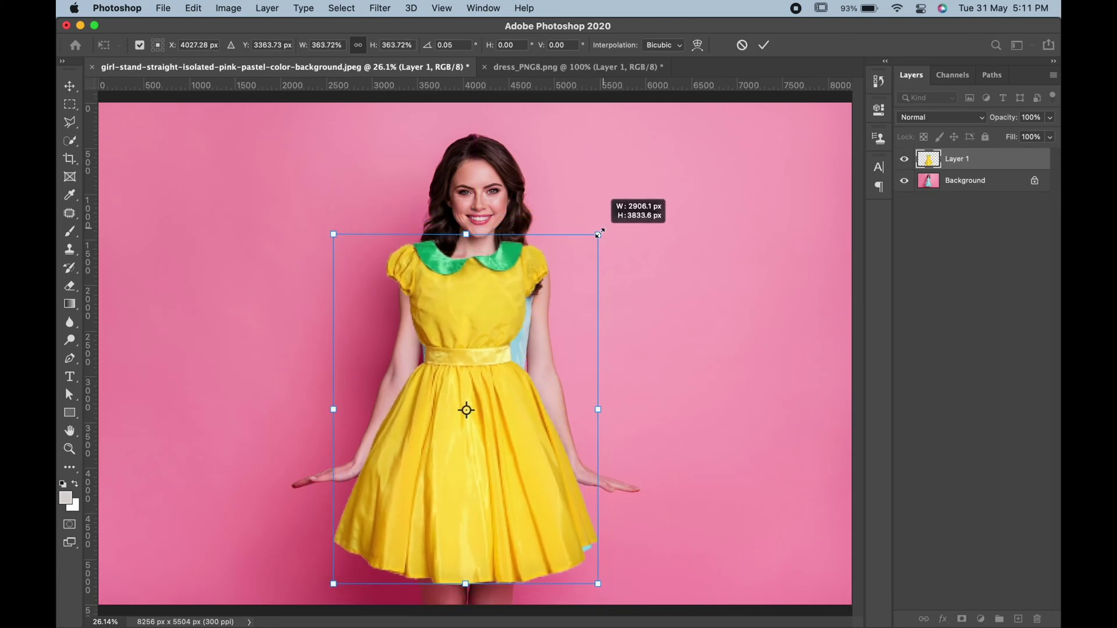
{"action": "mouse_move", "coordinate": [539, 271]}
{"action": "left_mouse_down"}
{"action": "mouse_move", "coordinate": [548, 283]}
{"action": "mouse_move", "coordinate": [511, 311]}
{"action": "left_mouse_up"}
{"action": "key", "text": "Return"}
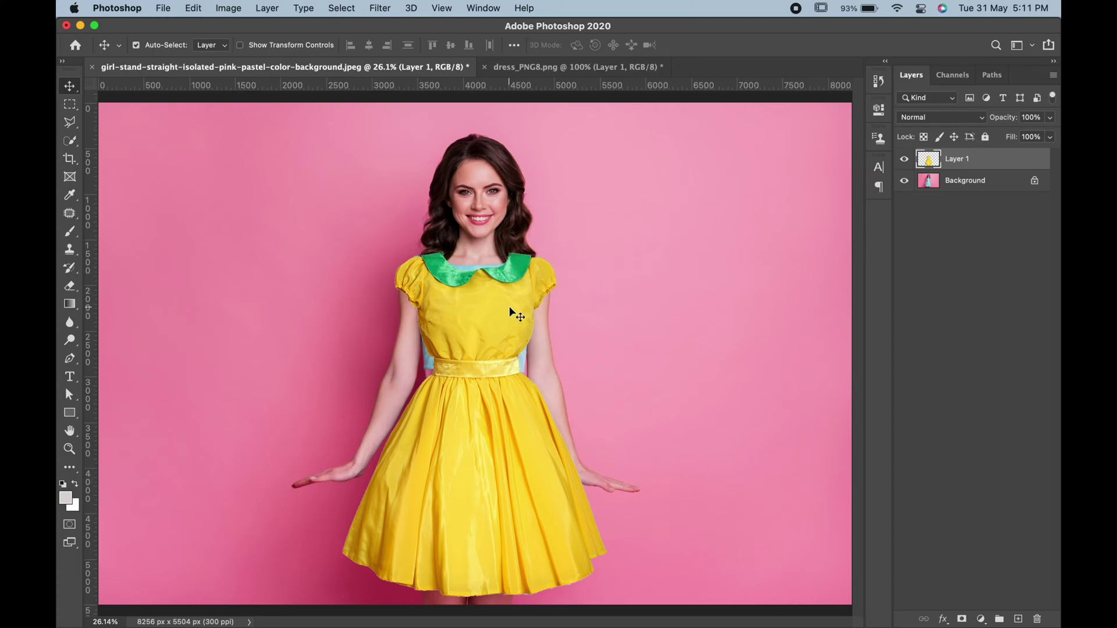
Warp the yellow dress's top edge and left shoulder to follow the neckline.
{"action": "key", "text": "super+t"}
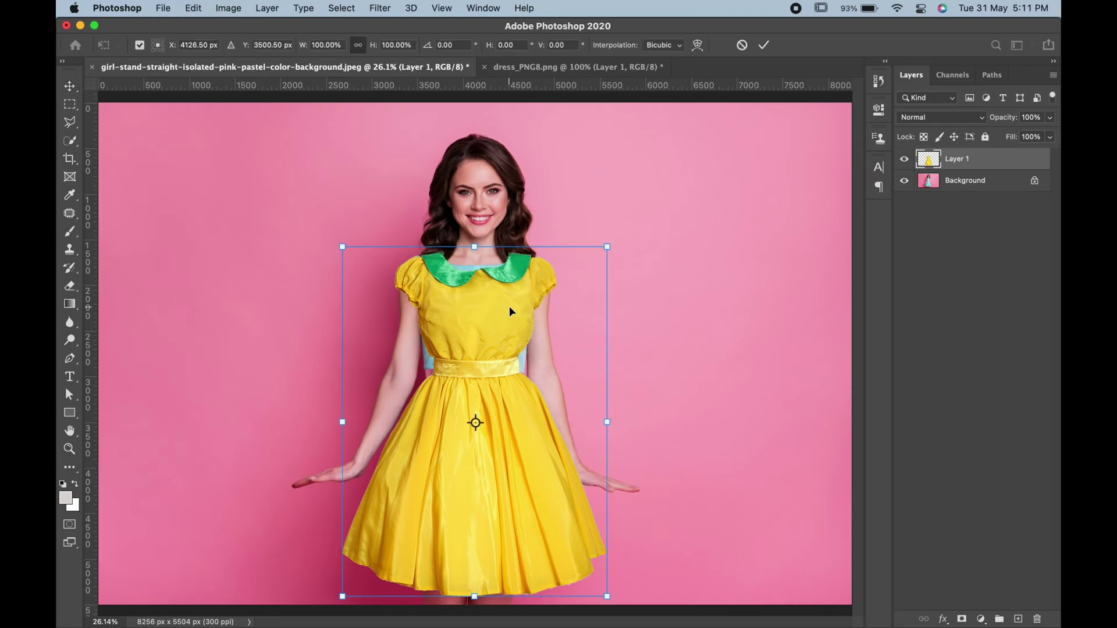
{"action": "right_click", "coordinate": [510, 312]}
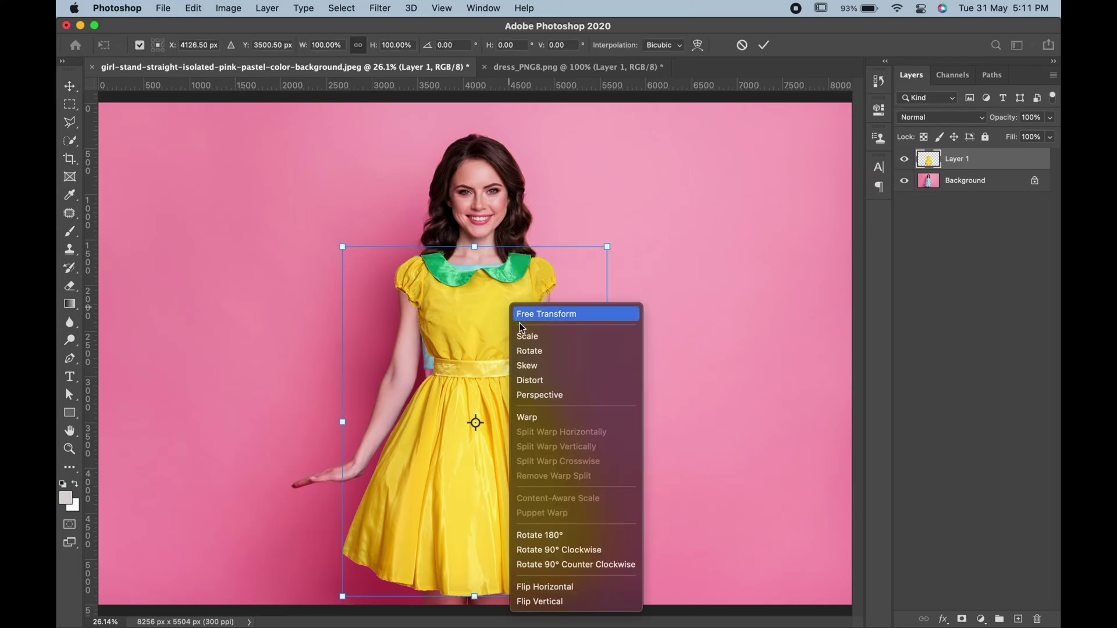
{"action": "left_click", "coordinate": [545, 414]}
{"action": "key", "text": "super+plus"}
{"action": "key", "text": "super+plus"}
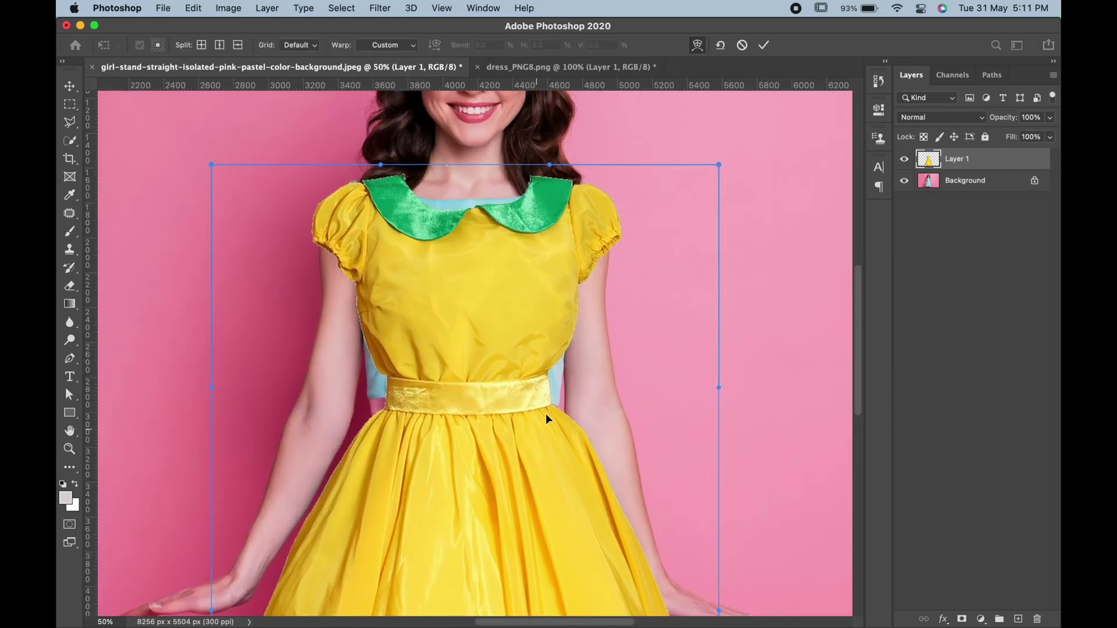
{"action": "left_click_drag", "start_coordinate": [529, 304], "coordinate": [527, 301]}
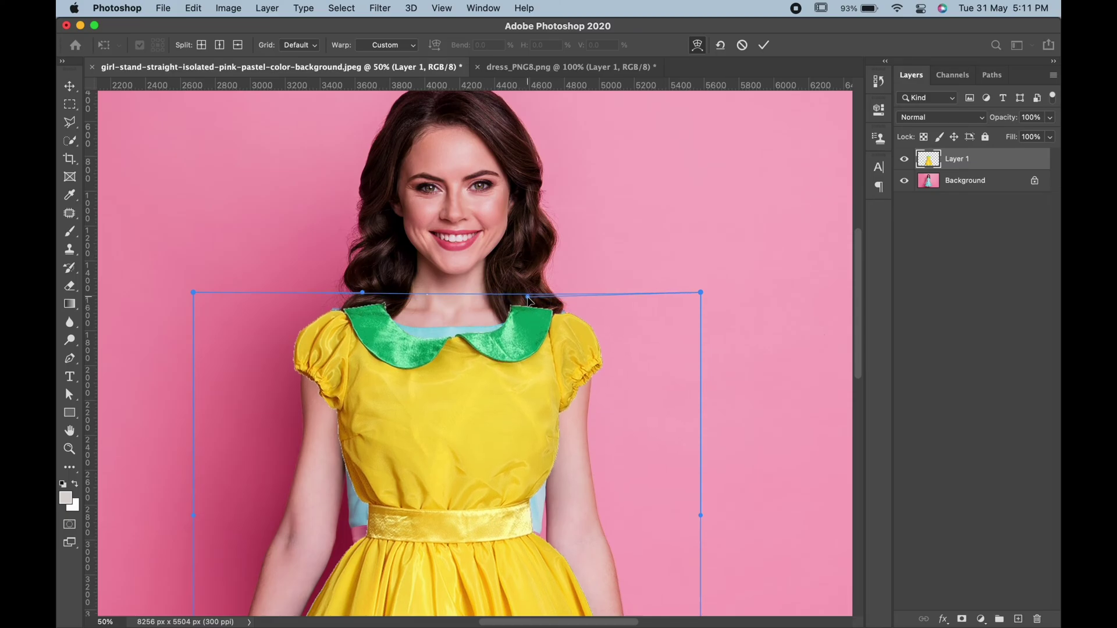
{"action": "left_click_drag", "start_coordinate": [365, 291], "coordinate": [377, 304]}
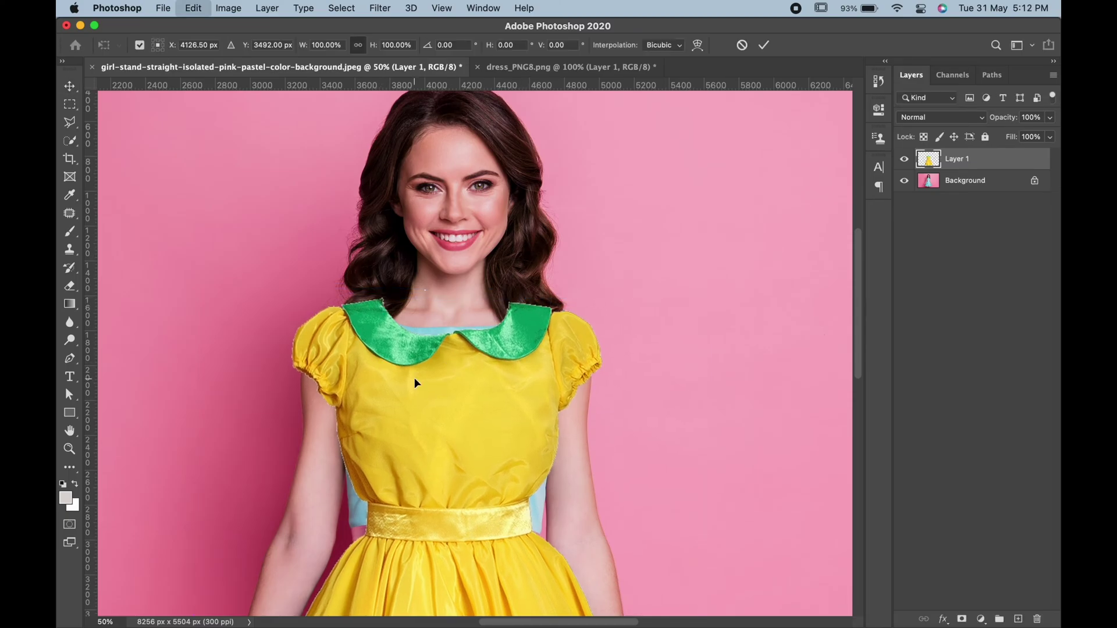
Commit the warp, hide the yellow dress layer, and select the Background layer.
{"action": "key", "text": "Return"}
{"action": "left_click", "coordinate": [904, 158]}
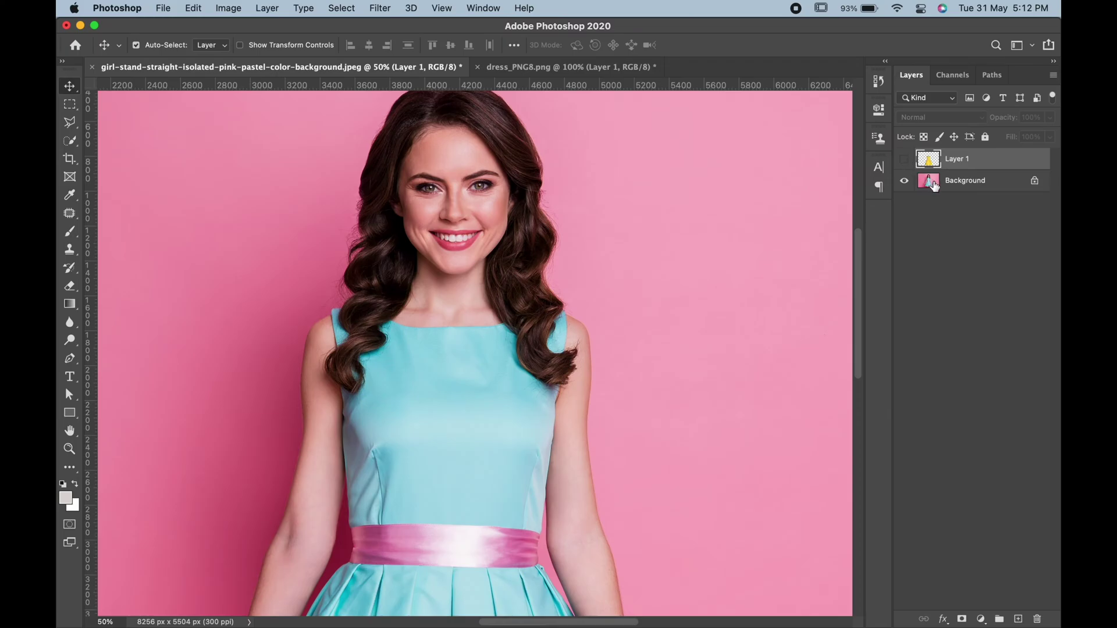
{"action": "left_click", "coordinate": [933, 185]}
Quick-select the head, hair and neckline, then refine the edges in Select and Mask.
{"action": "left_click", "coordinate": [71, 141]}
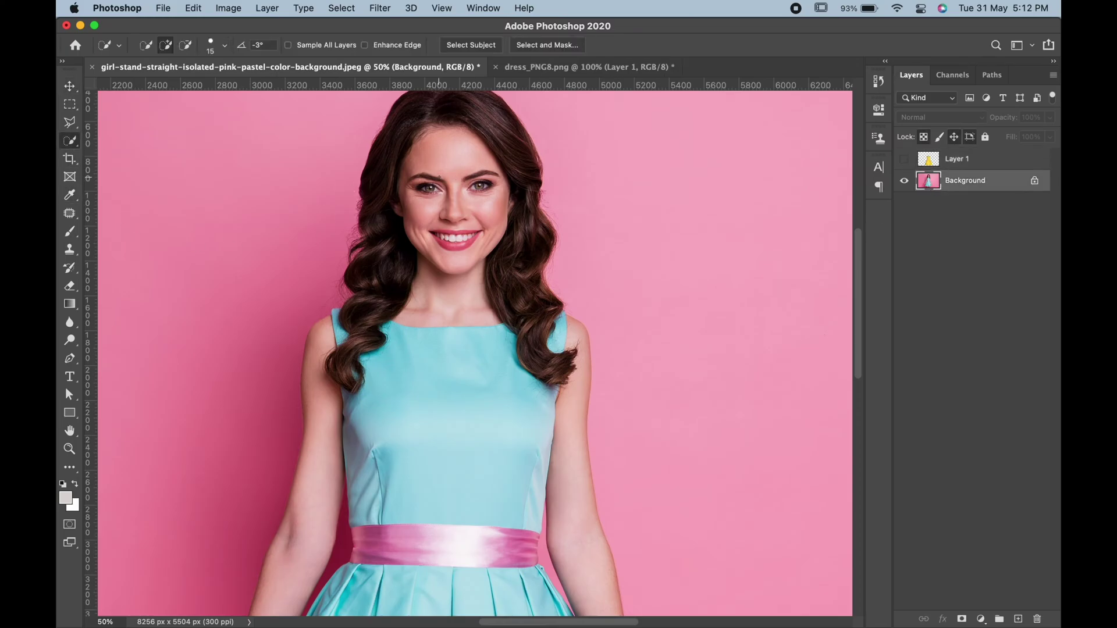
{"action": "left_click_drag", "start_coordinate": [449, 225], "coordinate": [481, 272]}
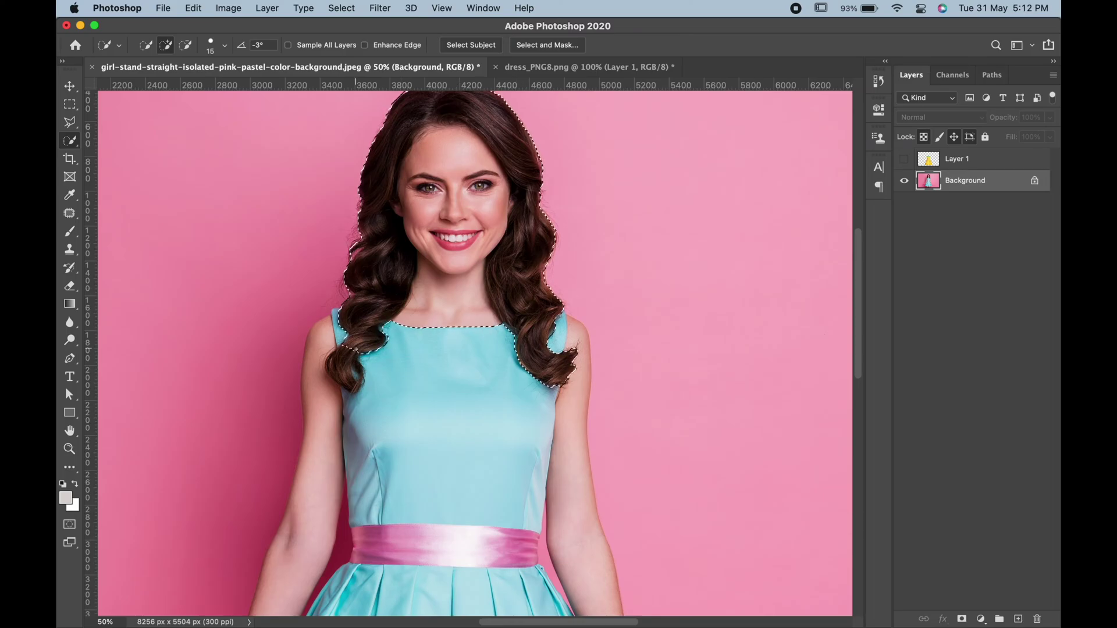
{"action": "key", "text": "super+alt+r"}
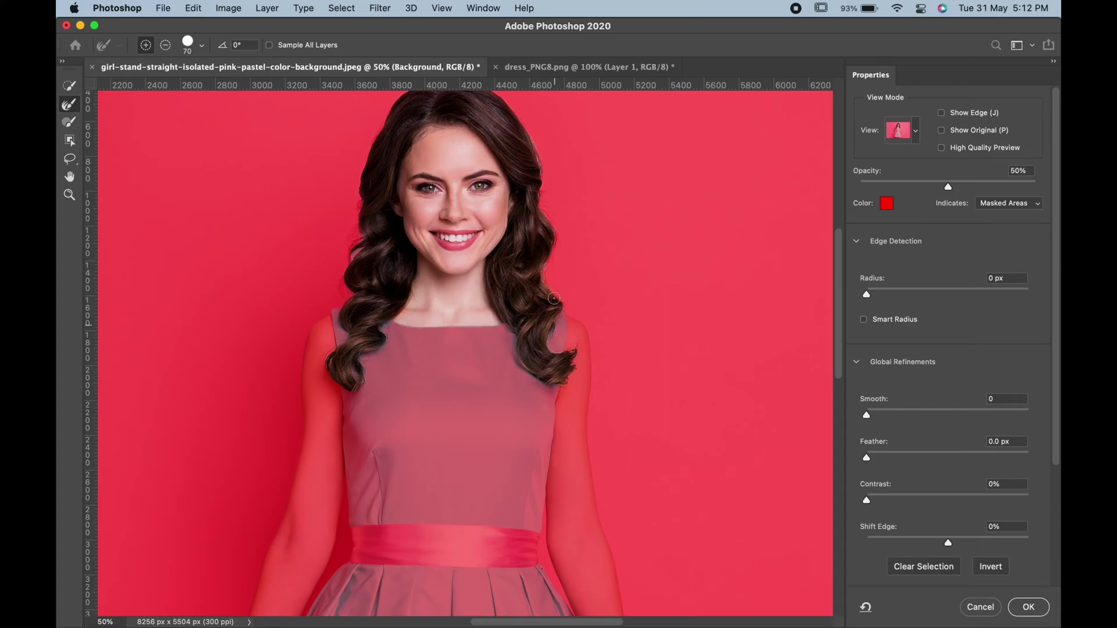
{"action": "scroll", "coordinate": [532, 246], "scroll_direction": "up", "scroll_amount": 2}
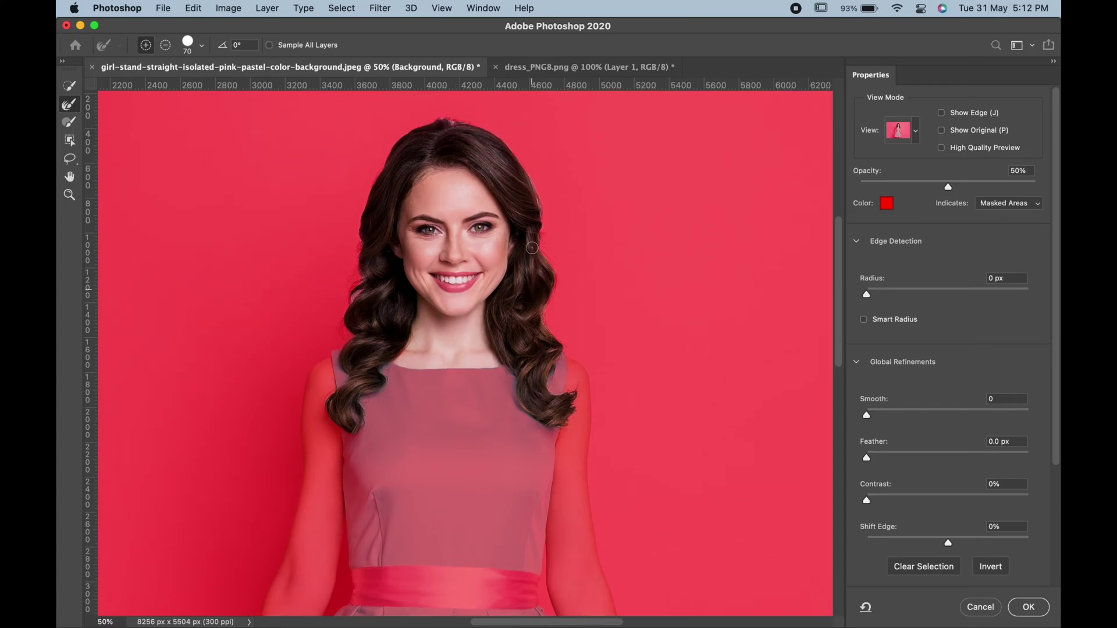
{"action": "left_click", "coordinate": [1028, 607]}
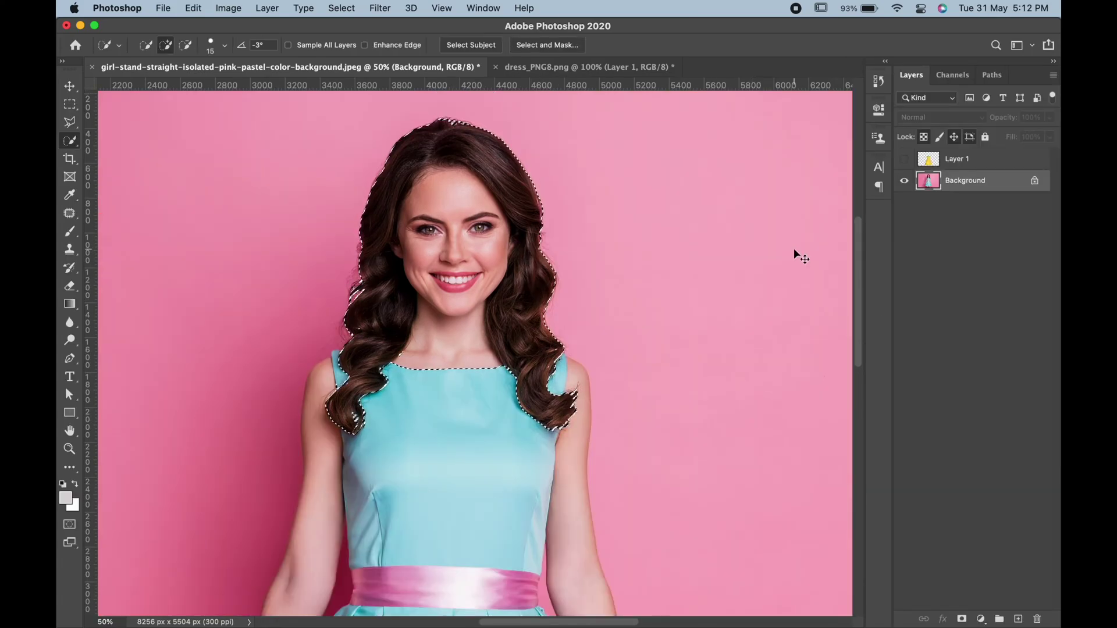
Copy the selected hair to Layer 2, show Layer 1, and stack Layer 2 above it.
{"action": "key", "text": "super+j"}
{"action": "left_click", "coordinate": [903, 159]}
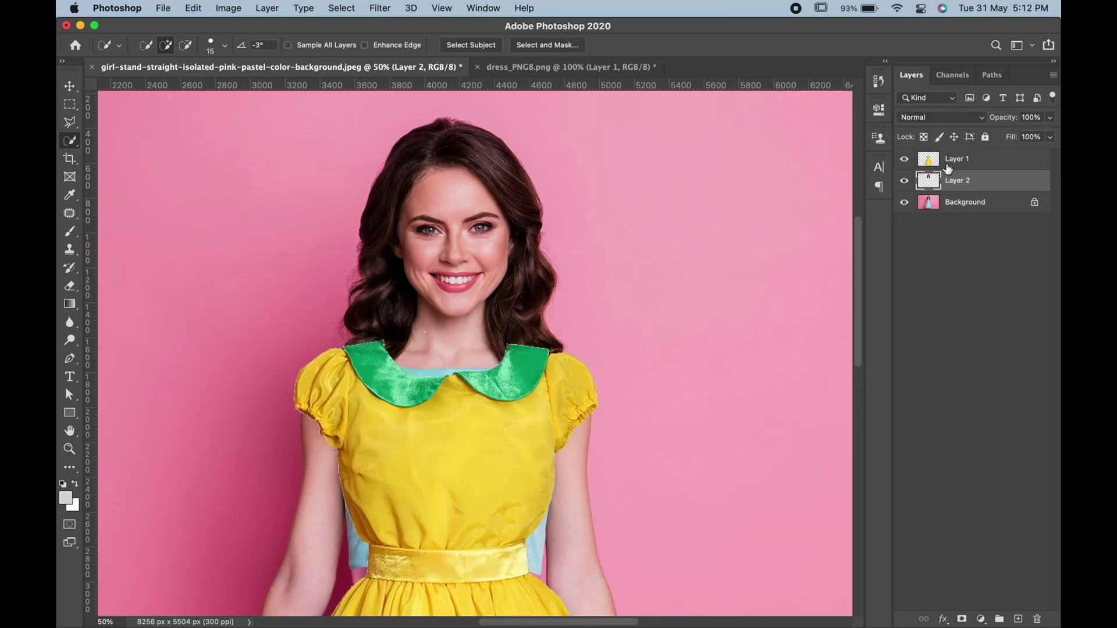
{"action": "left_click_drag", "start_coordinate": [962, 180], "coordinate": [959, 158]}
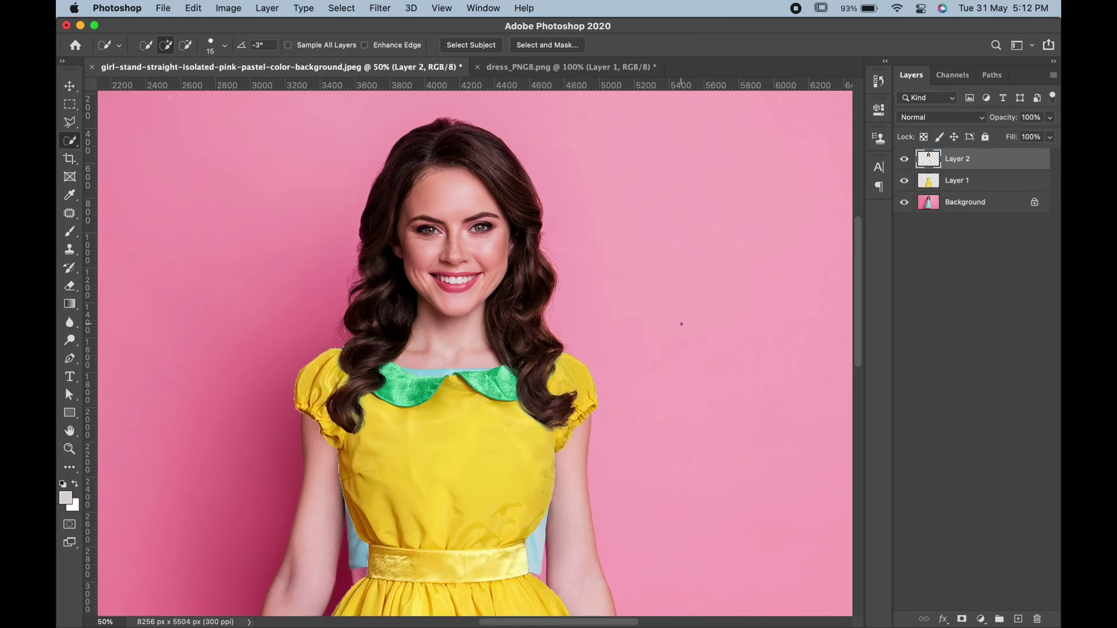
{"action": "key", "text": "super+0"}
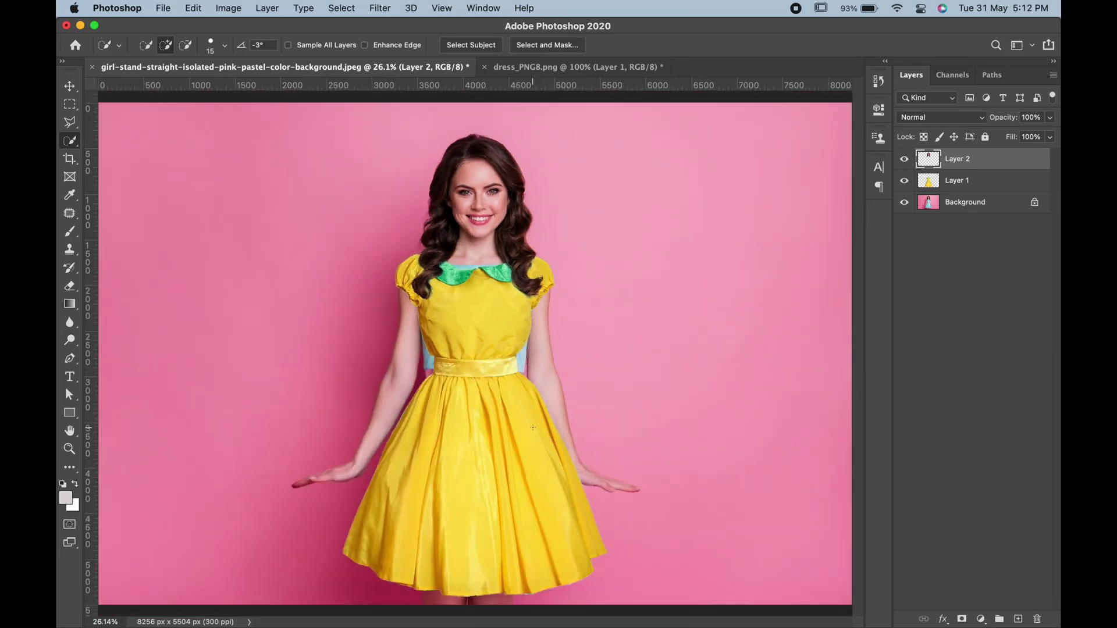
{"action": "scroll", "coordinate": [534, 426], "scroll_direction": "up", "scroll_amount": 3}
{"action": "scroll", "coordinate": [533, 425], "scroll_direction": "up", "scroll_amount": 1}
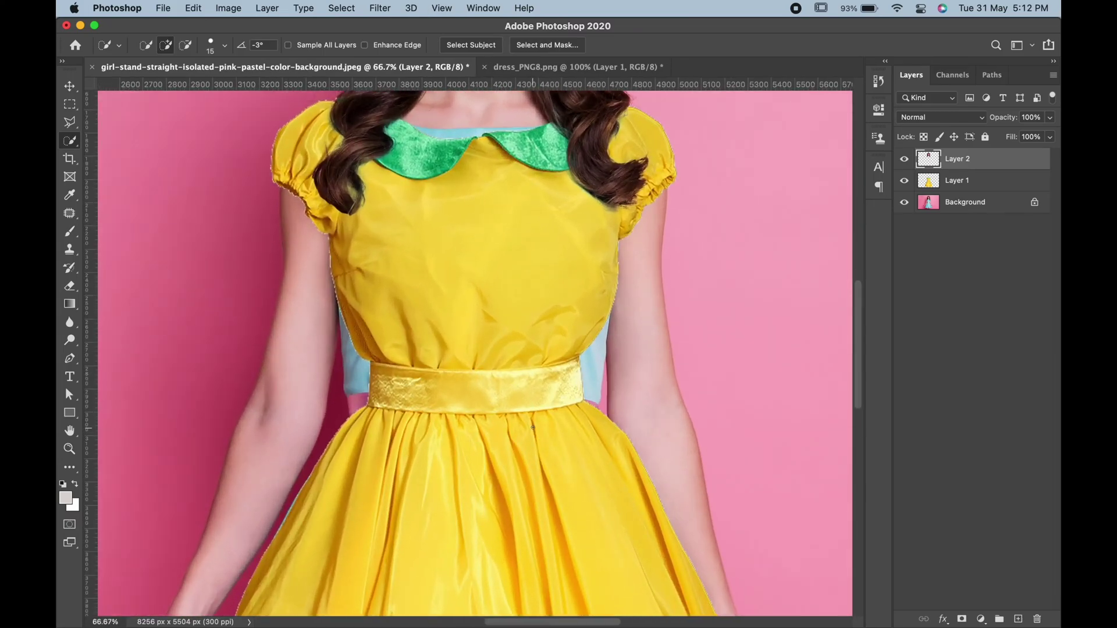
{"action": "scroll", "coordinate": [533, 426], "scroll_direction": "up", "scroll_amount": 1}
{"action": "scroll", "coordinate": [533, 428], "scroll_direction": "up", "scroll_amount": 1}
{"action": "scroll", "coordinate": [533, 428], "scroll_direction": "up", "scroll_amount": 3}
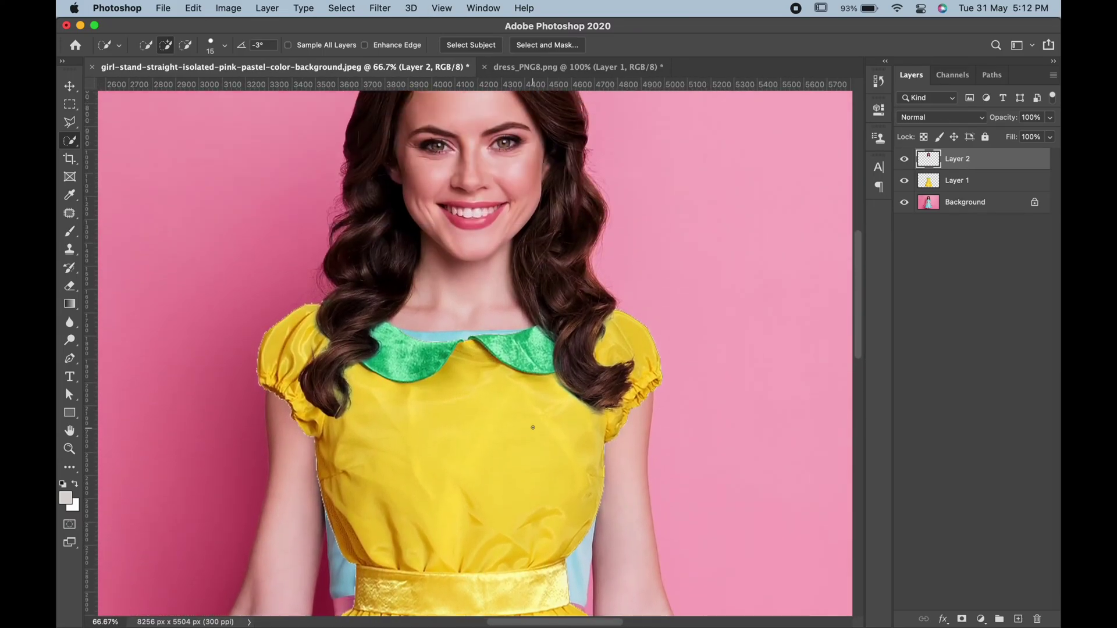
Mask the yellow dress layer with its outline contracted by 2 pixels.
{"action": "left_click", "coordinate": [958, 181]}
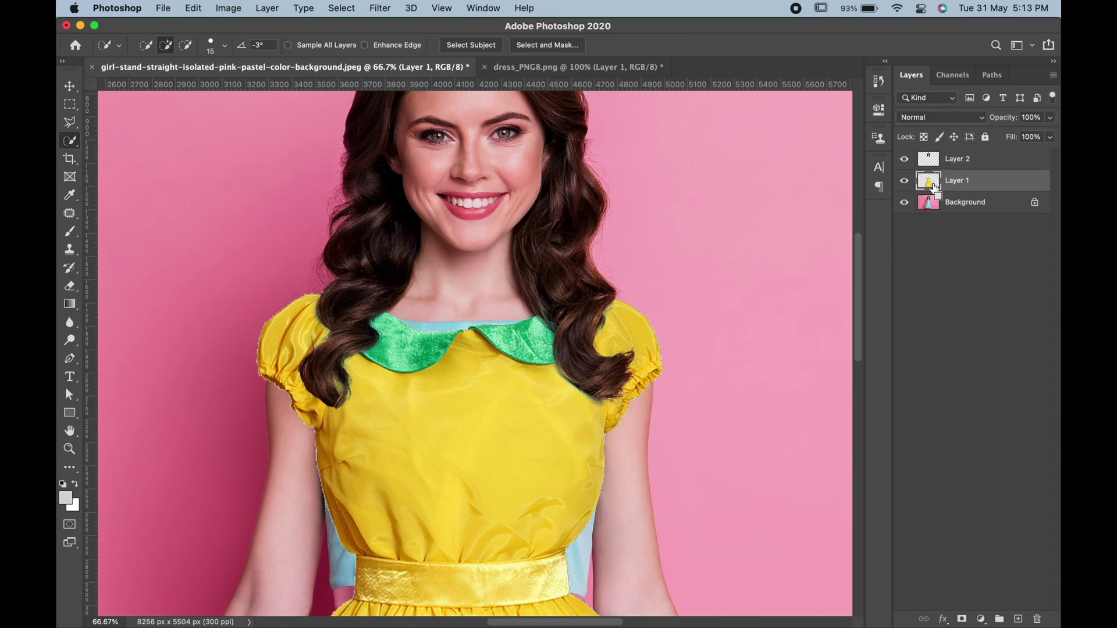
{"action": "left_click", "coordinate": [381, 8]}
{"action": "mouse_move", "coordinate": [349, 201]}
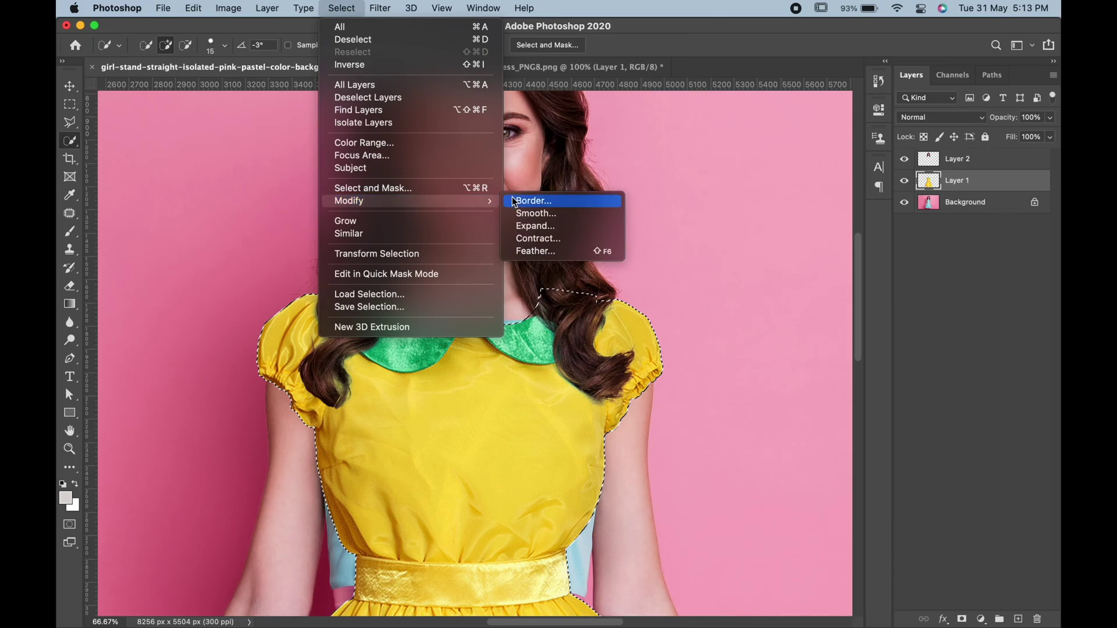
{"action": "left_click", "coordinate": [528, 238]}
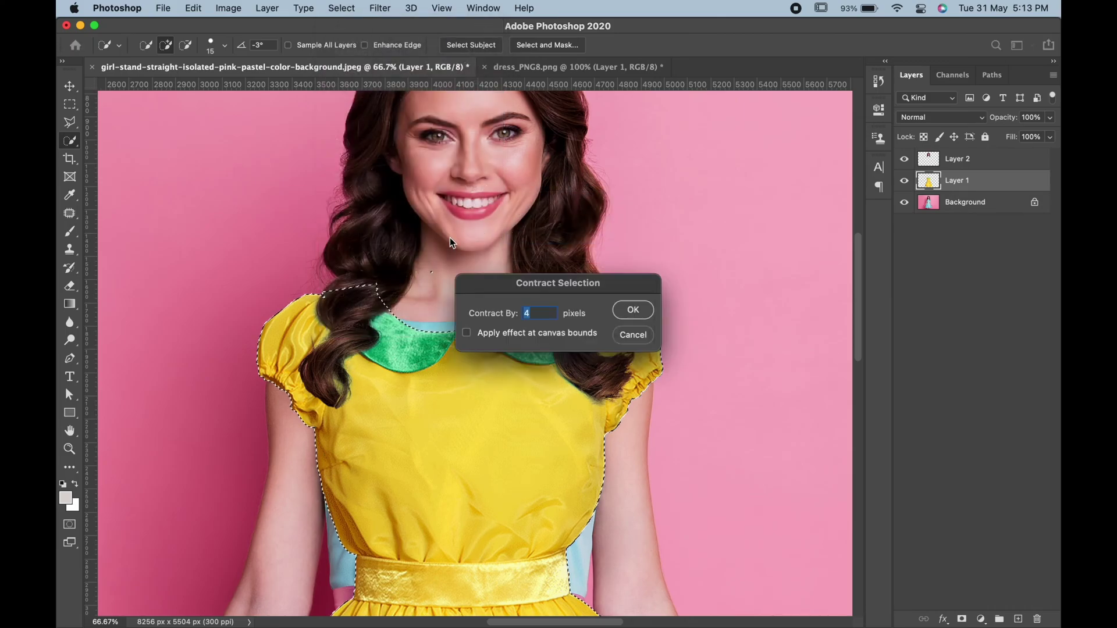
{"action": "type", "text": "2"}
{"action": "left_click", "coordinate": [625, 313]}
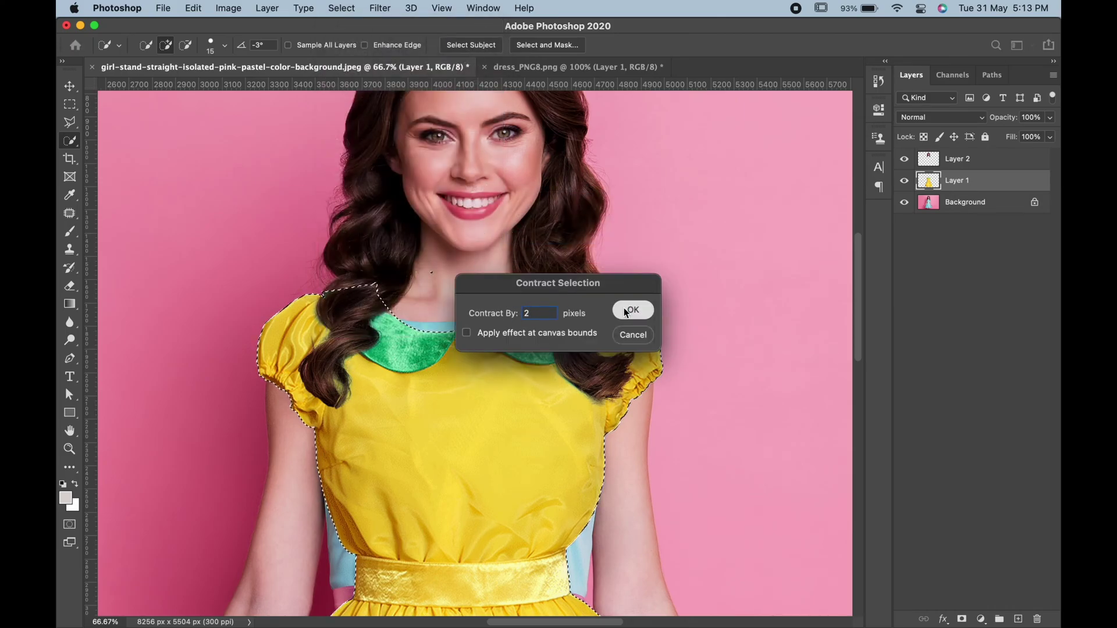
{"action": "left_click", "coordinate": [963, 619]}
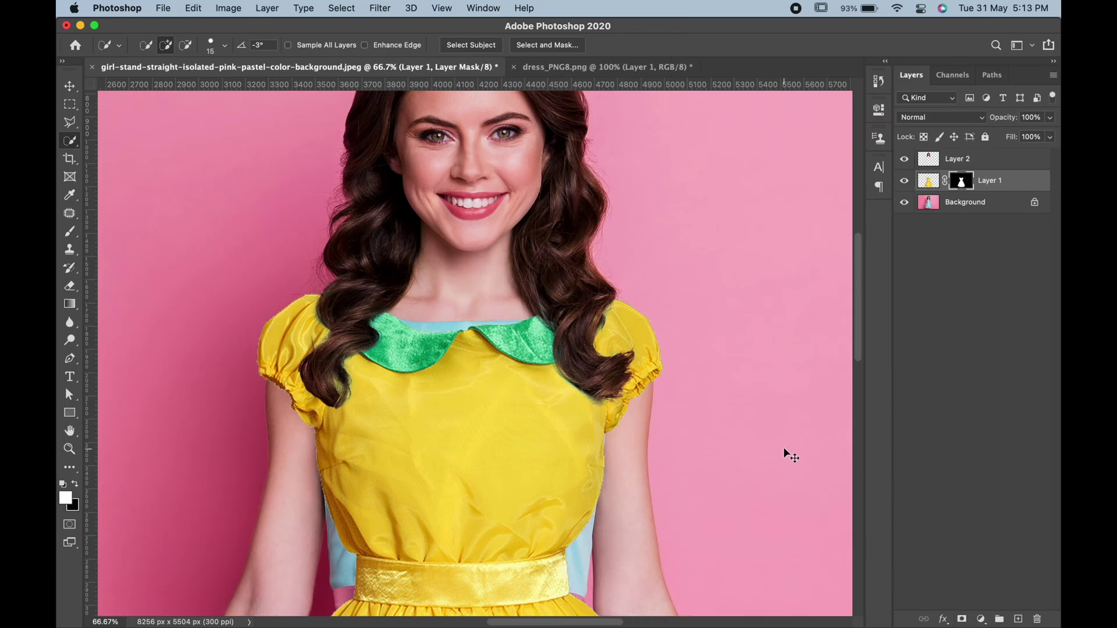
{"action": "key", "text": "super+0"}
{"action": "key", "text": "super+plus"}
{"action": "key", "text": "super+plus"}
{"action": "key", "text": "super+plus"}
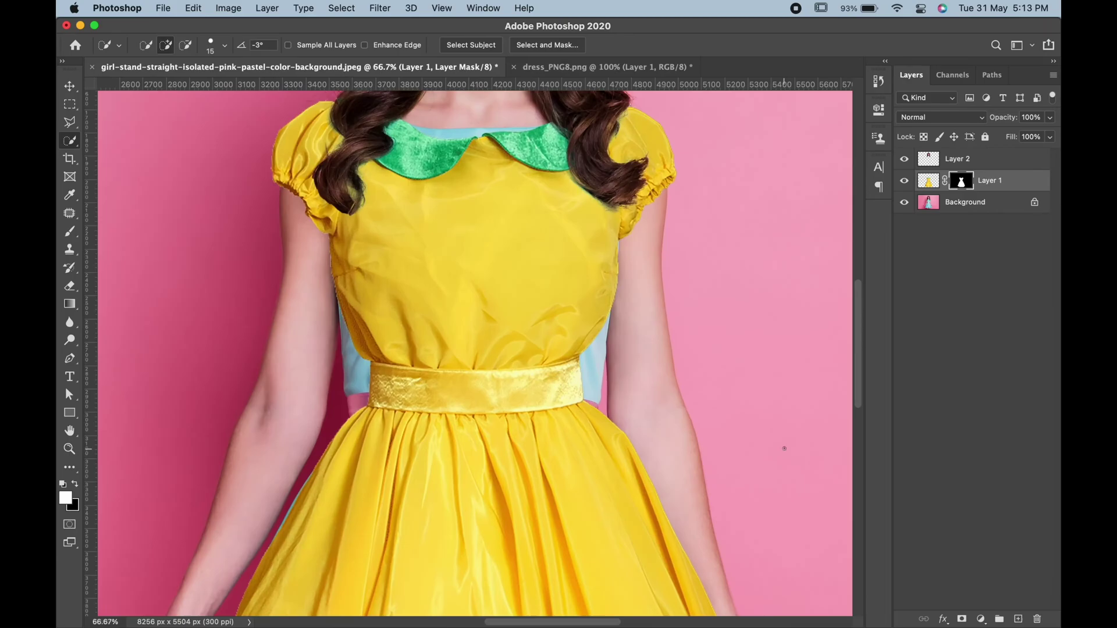
{"action": "scroll", "coordinate": [783, 447], "scroll_direction": "up", "scroll_amount": 2}
{"action": "scroll", "coordinate": [783, 447], "scroll_direction": "up", "scroll_amount": 3}
{"action": "scroll", "coordinate": [783, 448], "scroll_direction": "up", "scroll_amount": 2}
{"action": "scroll", "coordinate": [783, 448], "scroll_direction": "down", "scroll_amount": 3}
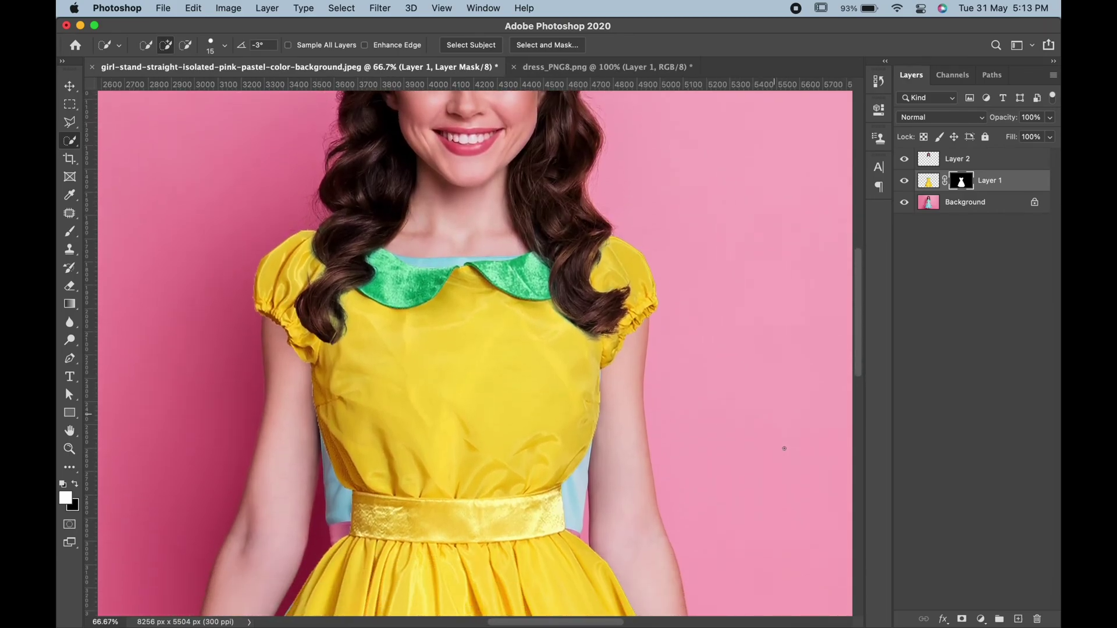
{"action": "scroll", "coordinate": [783, 448], "scroll_direction": "down", "scroll_amount": 2}
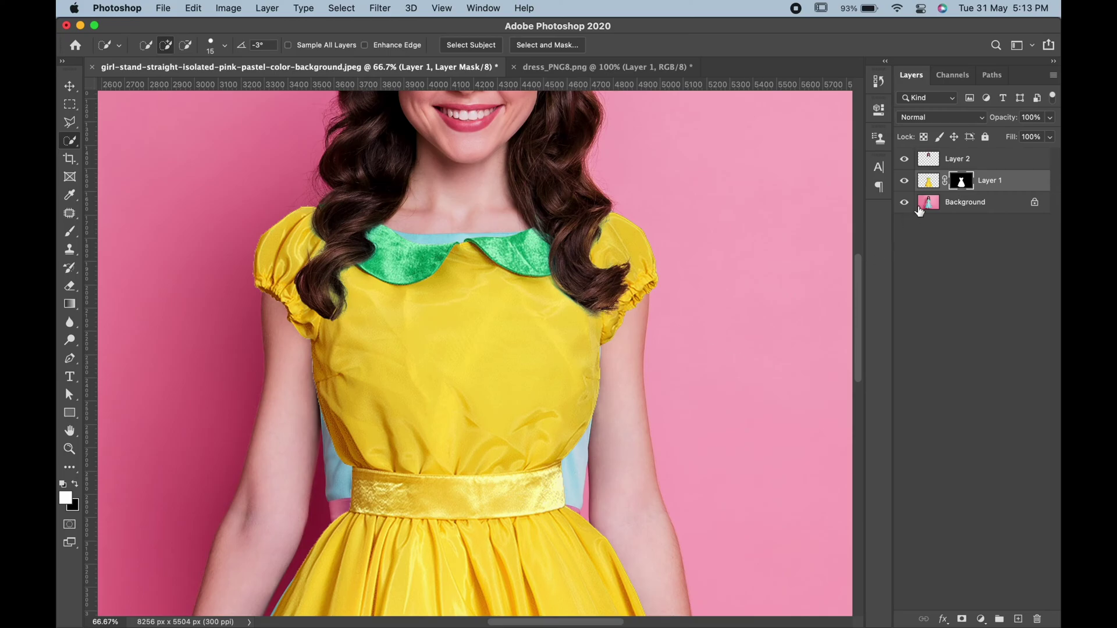
Duplicate the Background layer as Background copy.
{"action": "left_click", "coordinate": [955, 209]}
{"action": "key", "text": "super+j"}
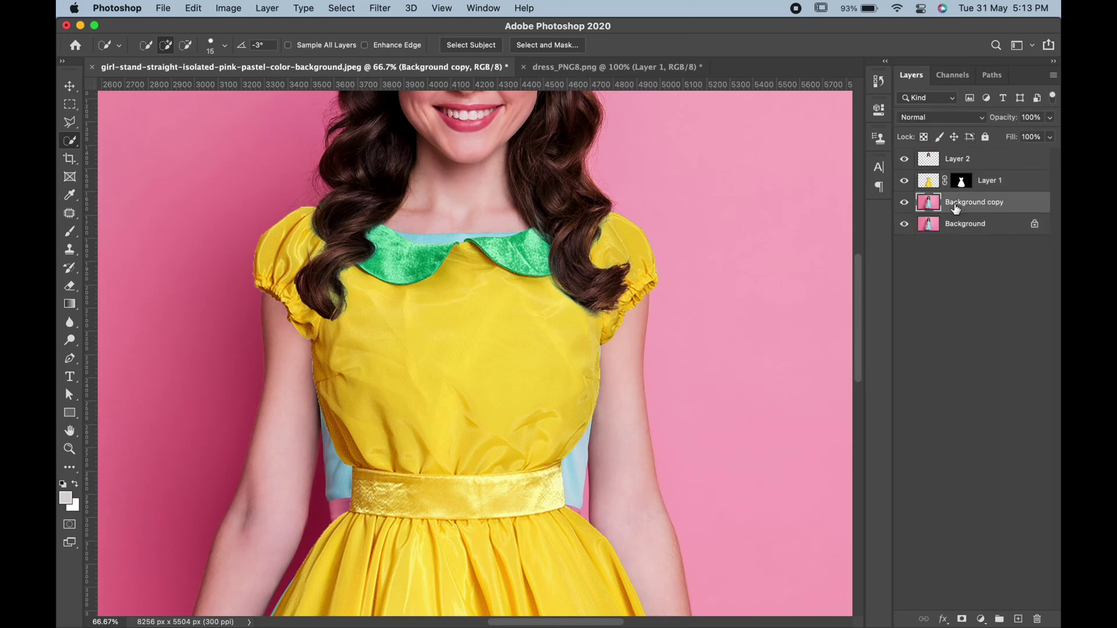
{"action": "left_click", "coordinate": [379, 9]}
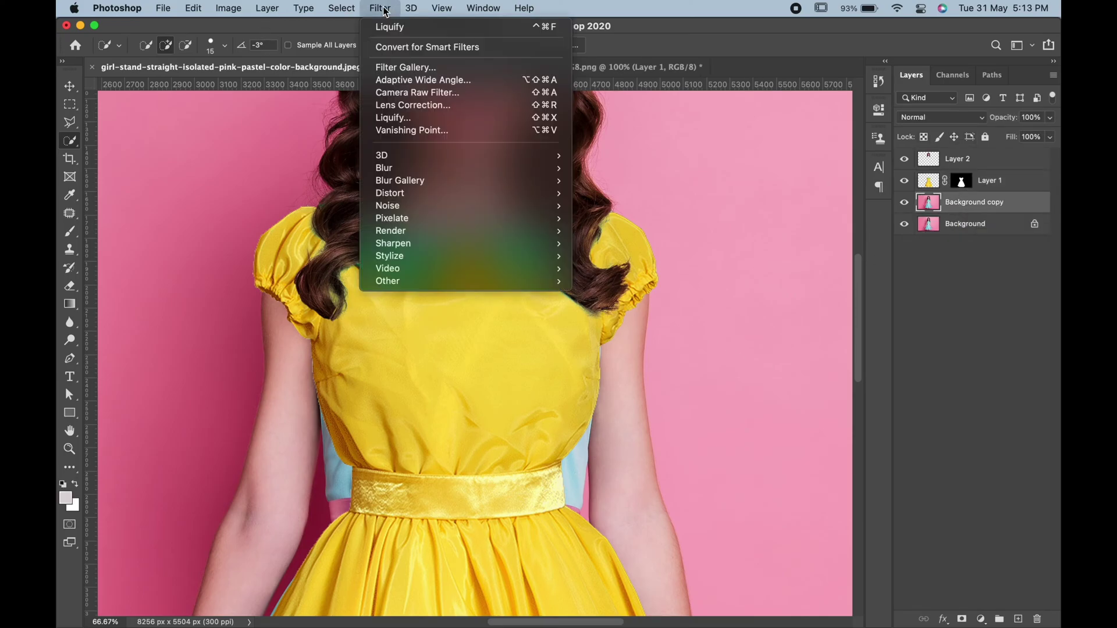
Liquify the teal dress inward at both belt edges and the neckline, then apply it.
{"action": "left_click", "coordinate": [385, 120]}
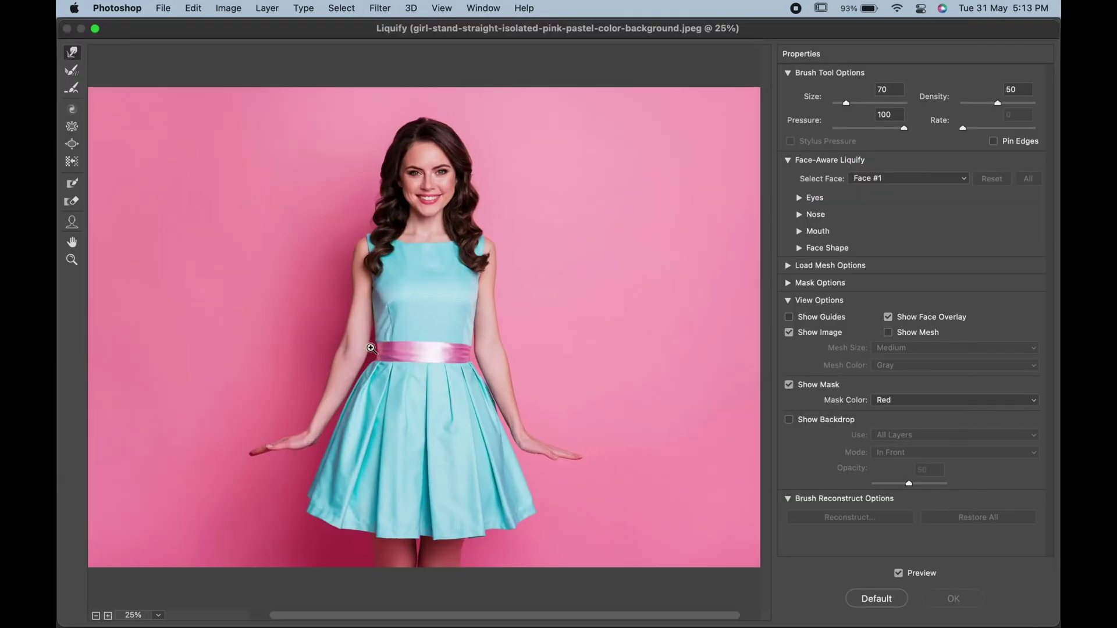
{"action": "scroll", "coordinate": [371, 347], "scroll_direction": "up", "scroll_amount": 4}
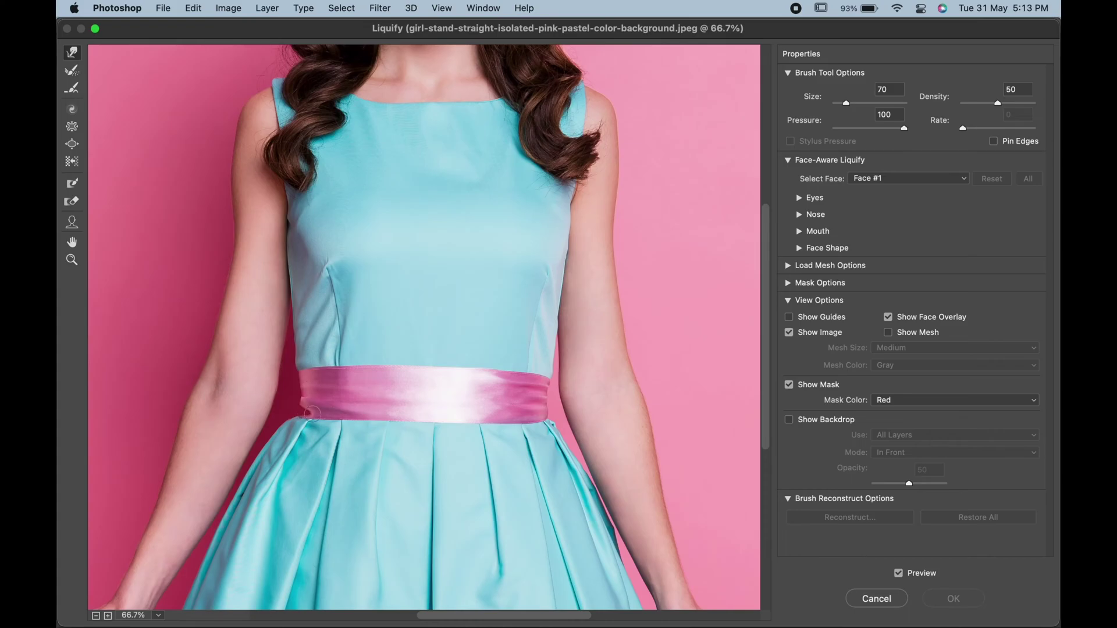
{"action": "mouse_move", "coordinate": [310, 410]}
{"action": "left_mouse_down"}
{"action": "mouse_move", "coordinate": [330, 350]}
{"action": "mouse_move", "coordinate": [323, 338]}
{"action": "mouse_move", "coordinate": [330, 406]}
{"action": "left_mouse_up"}
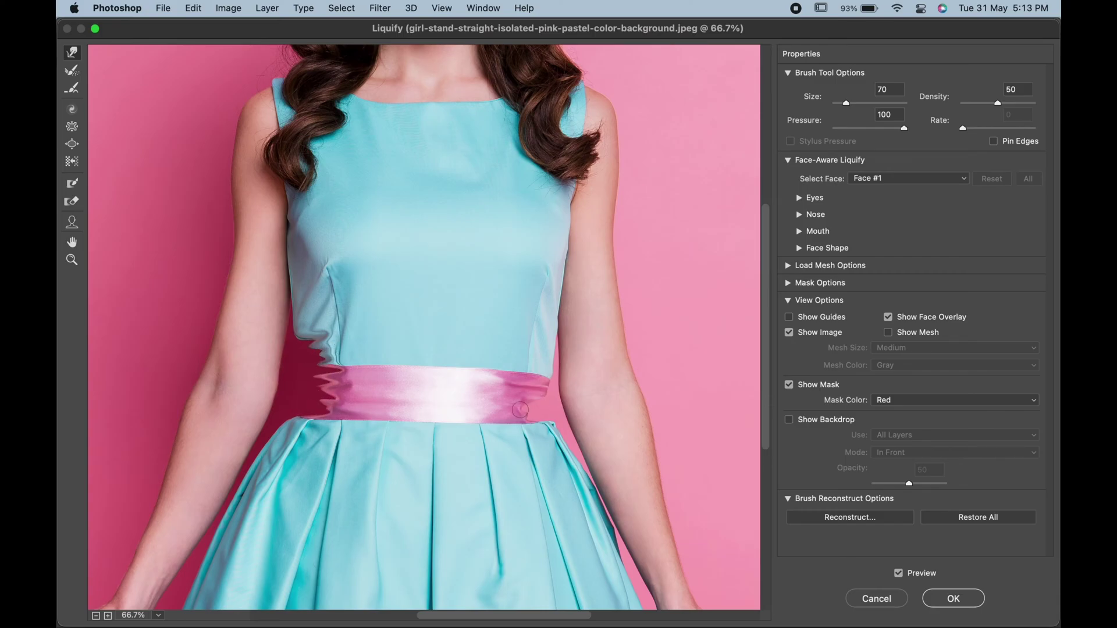
{"action": "left_click_drag", "start_coordinate": [545, 390], "coordinate": [545, 378]}
{"action": "key", "text": "super+plus"}
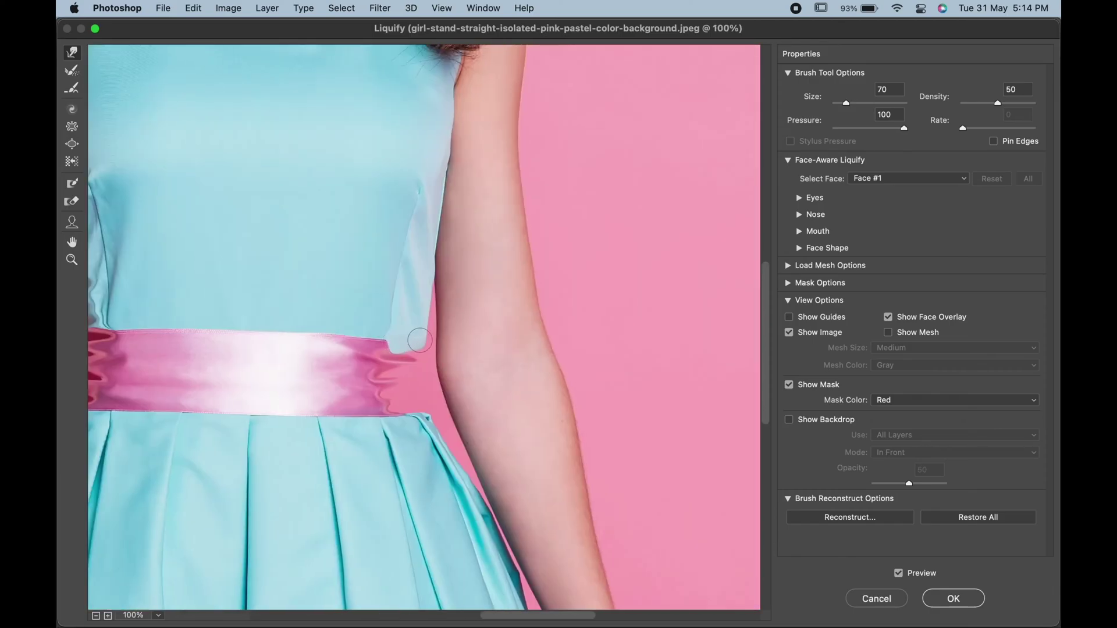
{"action": "mouse_move", "coordinate": [419, 339]}
{"action": "left_mouse_down"}
{"action": "mouse_move", "coordinate": [413, 356]}
{"action": "mouse_move", "coordinate": [412, 290]}
{"action": "left_mouse_up"}
{"action": "scroll", "coordinate": [506, 349], "scroll_direction": "up", "scroll_amount": 10}
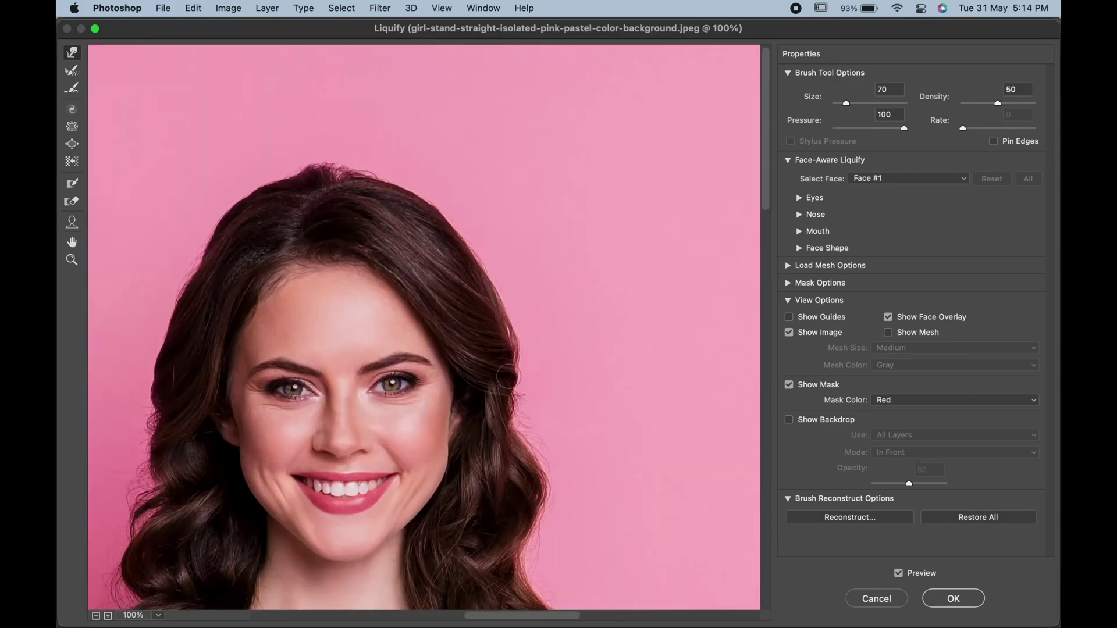
{"action": "scroll", "coordinate": [507, 377], "scroll_direction": "down", "scroll_amount": 10}
{"action": "scroll", "coordinate": [315, 265], "scroll_direction": "right", "scroll_amount": 2}
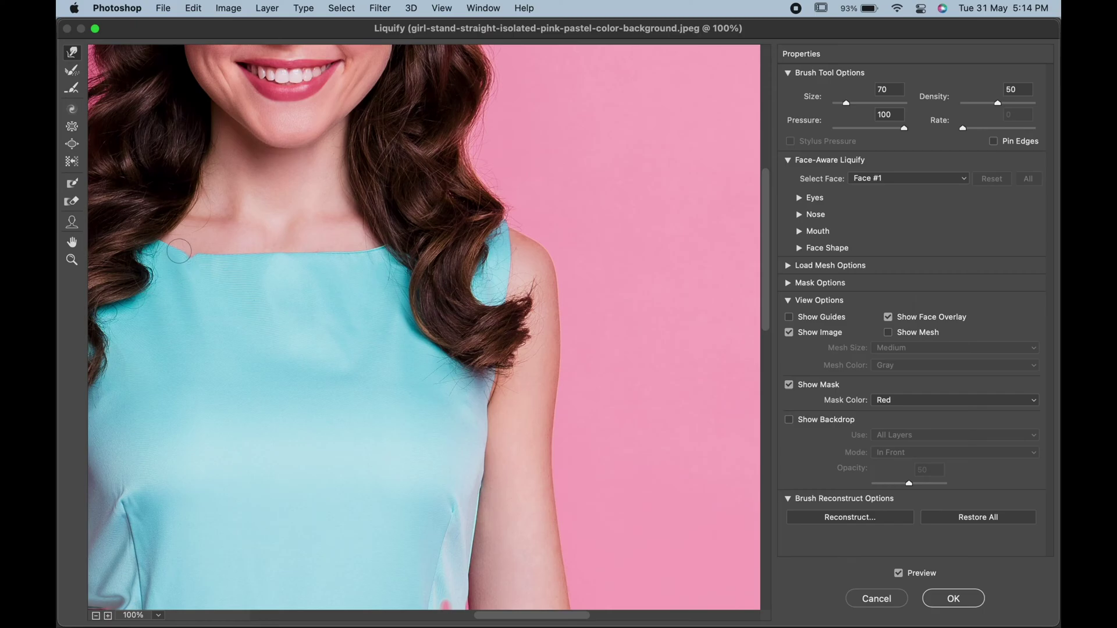
{"action": "left_click_drag", "start_coordinate": [182, 257], "coordinate": [376, 252]}
{"action": "left_click", "coordinate": [975, 601]}
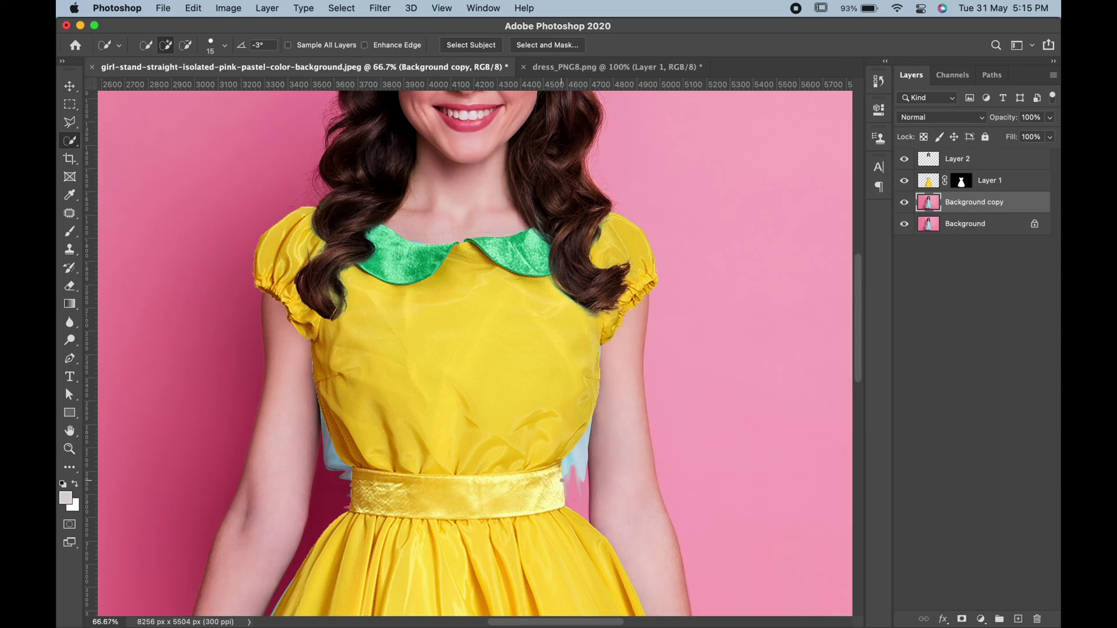
{"action": "scroll", "coordinate": [567, 485], "scroll_direction": "up", "scroll_amount": 2}
{"action": "scroll", "coordinate": [566, 485], "scroll_direction": "up", "scroll_amount": 2}
{"action": "scroll", "coordinate": [563, 481], "scroll_direction": "up", "scroll_amount": 2}
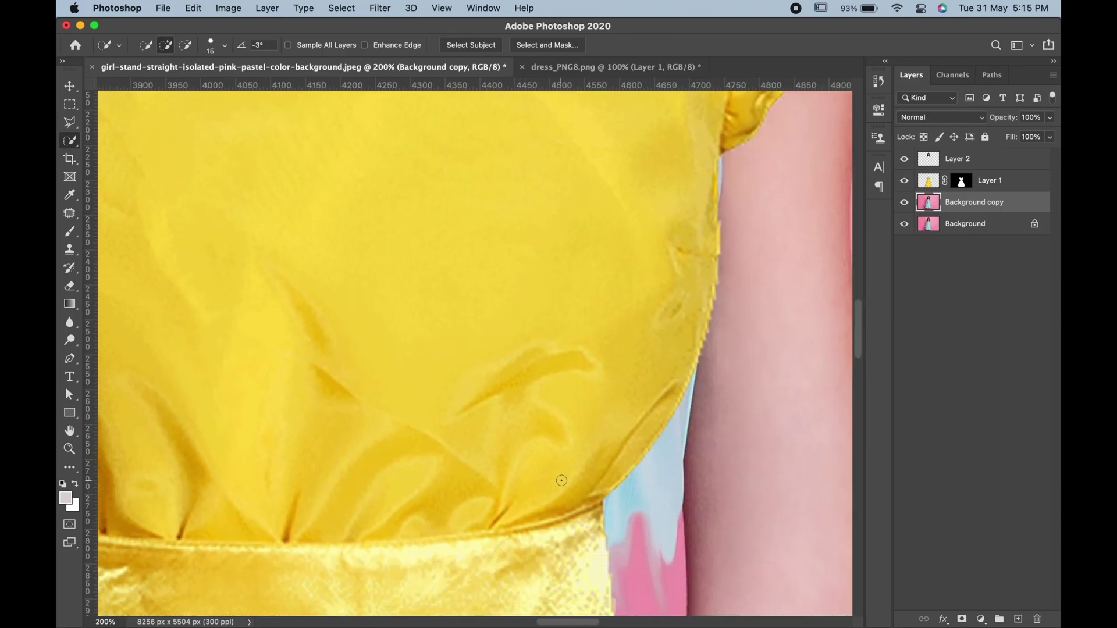
{"action": "scroll", "coordinate": [561, 481], "scroll_direction": "up", "scroll_amount": 2}
{"action": "scroll", "coordinate": [561, 480], "scroll_direction": "down", "scroll_amount": 2}
{"action": "scroll", "coordinate": [562, 481], "scroll_direction": "right", "scroll_amount": 3}
Outline the blue patch beside the right-side waist with the Polygonal Lasso.
{"action": "key", "text": "l"}
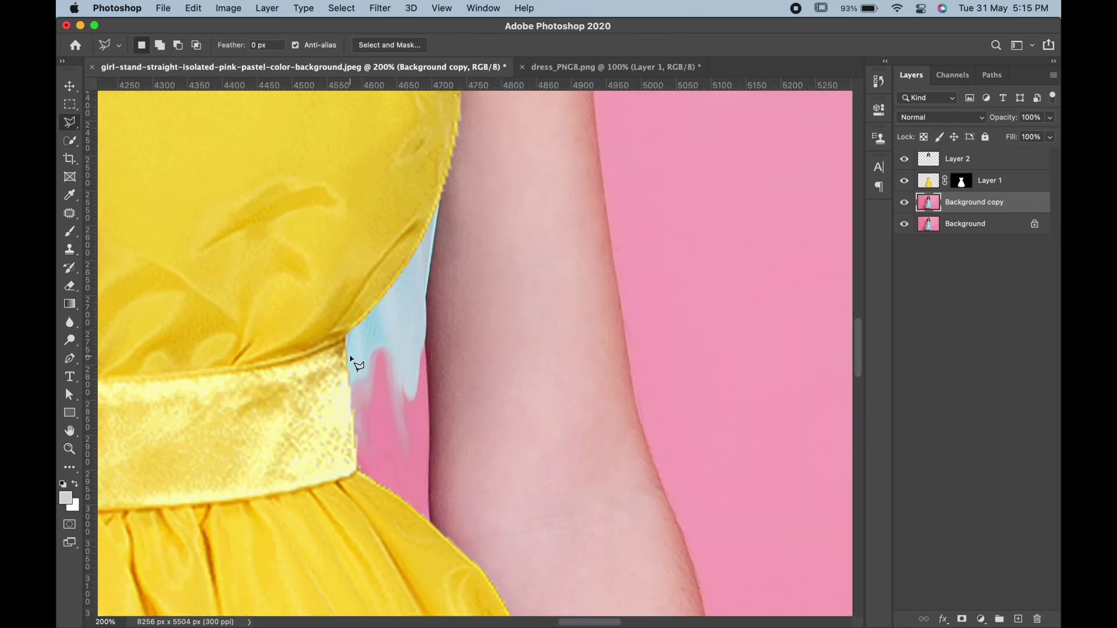
{"action": "left_click", "coordinate": [346, 340]}
{"action": "left_click", "coordinate": [354, 473]}
{"action": "left_click", "coordinate": [426, 523]}
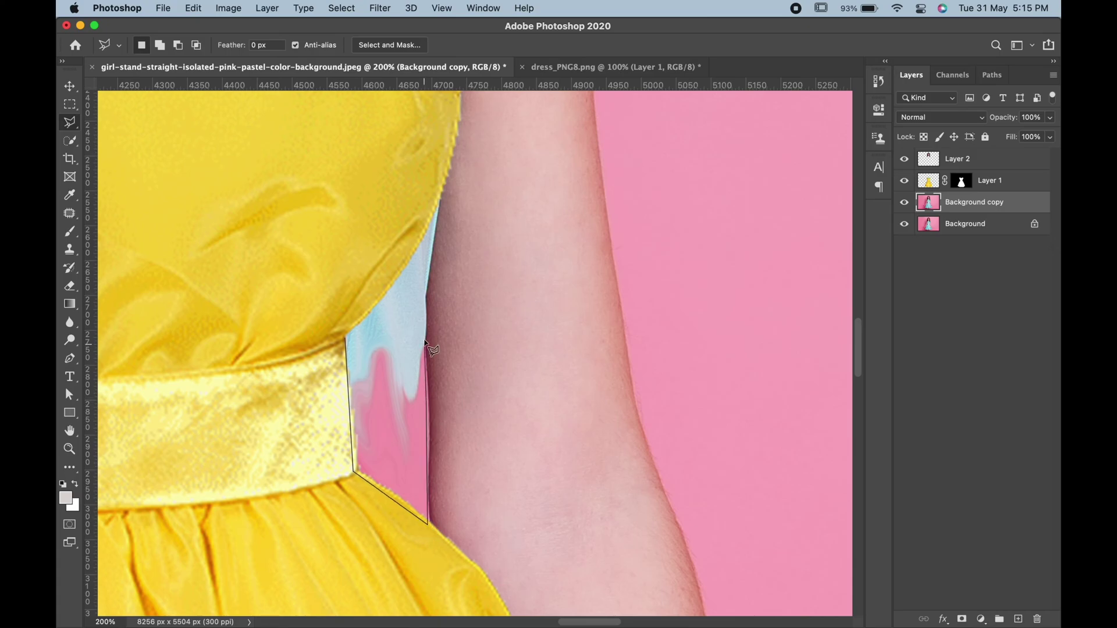
{"action": "left_click", "coordinate": [427, 301]}
{"action": "left_click", "coordinate": [435, 192]}
{"action": "left_click", "coordinate": [346, 341]}
{"action": "scroll", "coordinate": [345, 341], "scroll_direction": "down", "scroll_amount": 2}
{"action": "scroll", "coordinate": [345, 341], "scroll_direction": "down", "scroll_amount": 1}
Clone pink background over the selected patch with an enlarged brush, then deselect.
{"action": "key", "text": "s"}
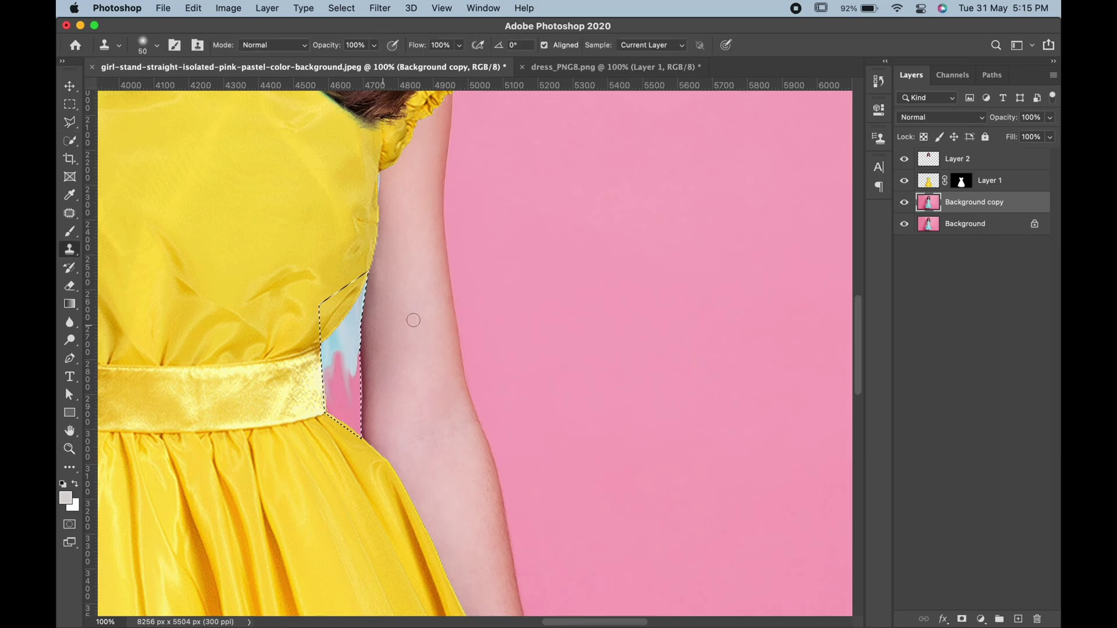
{"action": "key", "text": "bracketright"}
{"action": "key", "text": "bracketright"}
{"action": "key", "text": "bracketright"}
{"action": "key", "text": "bracketright"}
{"action": "key", "text": "bracketright"}
{"action": "key", "text": "bracketright"}
{"action": "key", "text": "bracketright"}
{"action": "key", "text": "bracketright"}
{"action": "left_click", "coordinate": [513, 303], "text": "alt"}
{"action": "left_click_drag", "start_coordinate": [332, 315], "coordinate": [306, 389]}
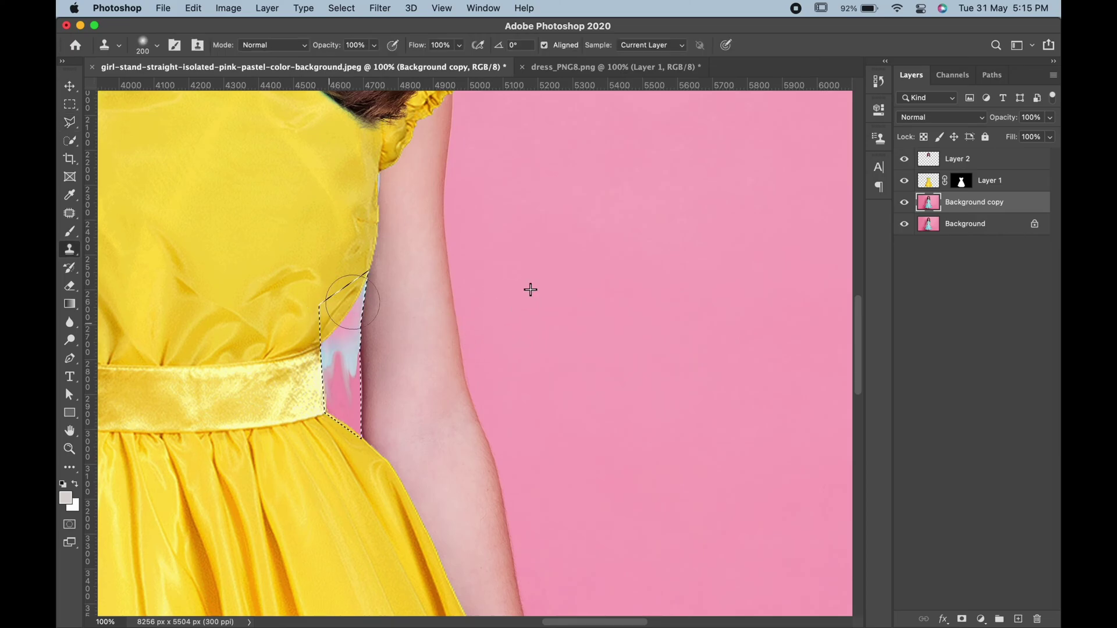
{"action": "key", "text": "super+d"}
{"action": "left_click", "coordinate": [329, 278]}
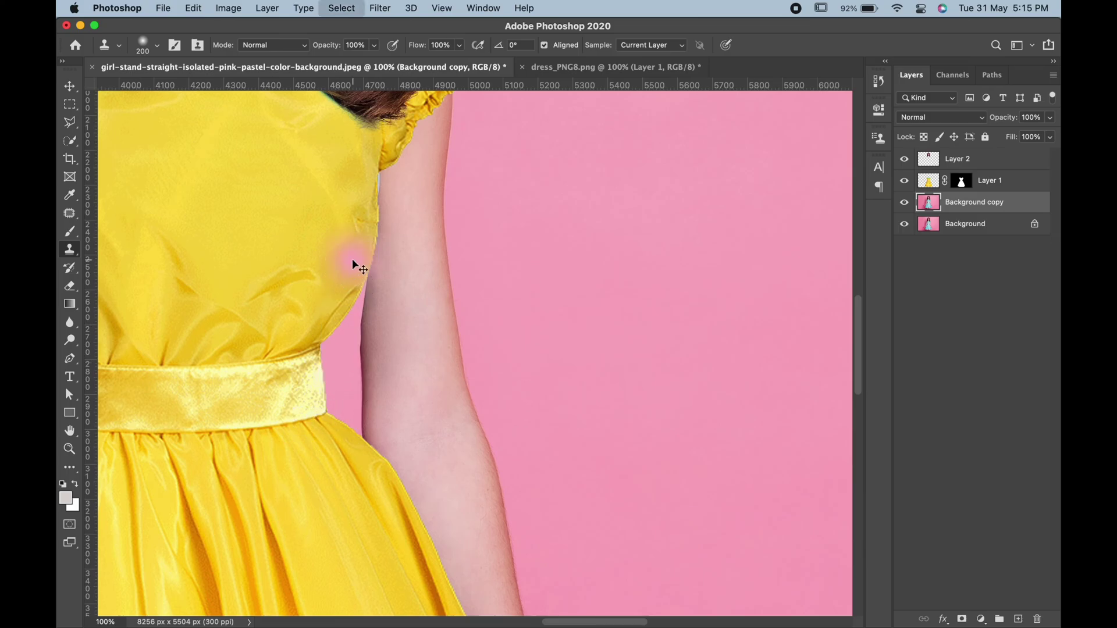
{"action": "scroll", "coordinate": [300, 303], "scroll_direction": "left", "scroll_amount": 10}
{"action": "scroll", "coordinate": [297, 307], "scroll_direction": "left", "scroll_amount": 3}
{"action": "scroll", "coordinate": [295, 312], "scroll_direction": "up", "scroll_amount": 3}
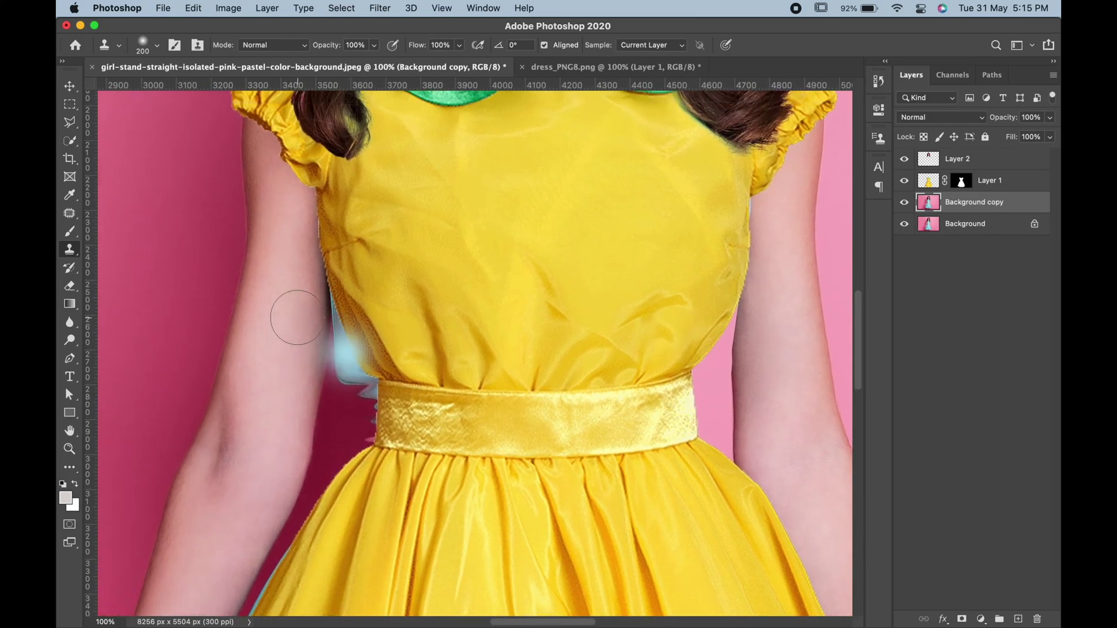
Outline the blue patch left of the belt with the Polygonal Lasso.
{"action": "key", "text": "l"}
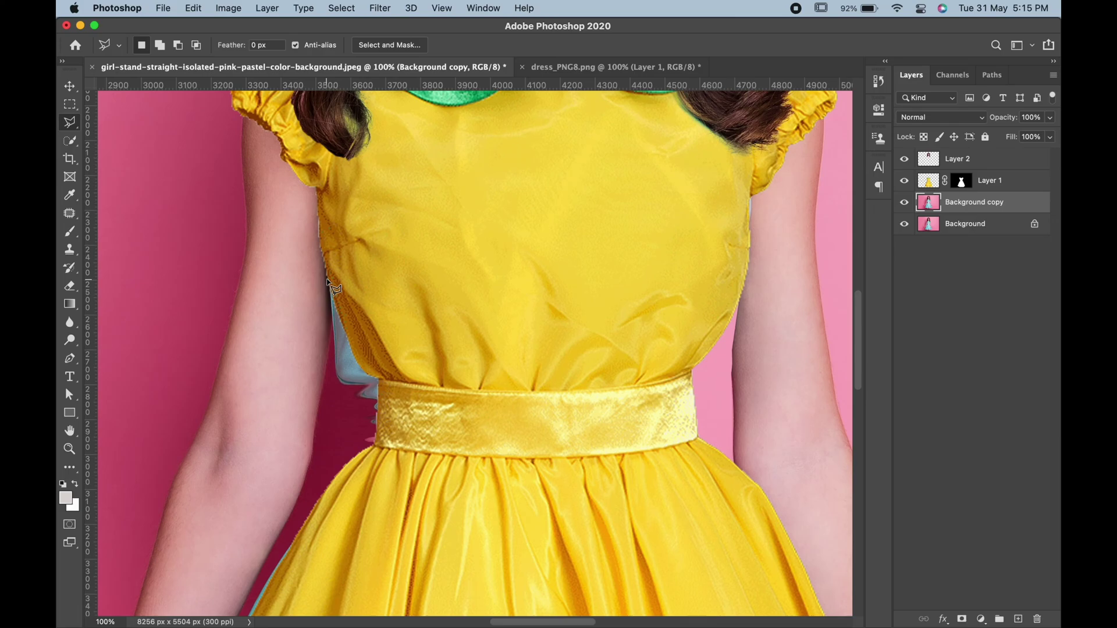
{"action": "left_click", "coordinate": [327, 281]}
{"action": "left_click", "coordinate": [378, 381]}
{"action": "left_click", "coordinate": [375, 445]}
{"action": "left_click", "coordinate": [356, 454]}
{"action": "double_click", "coordinate": [332, 410]}
Clone pink background over that patch, deselect, and zoom back in on the waist.
{"action": "key", "text": "s"}
{"action": "left_click_drag", "start_coordinate": [349, 380], "coordinate": [335, 297]}
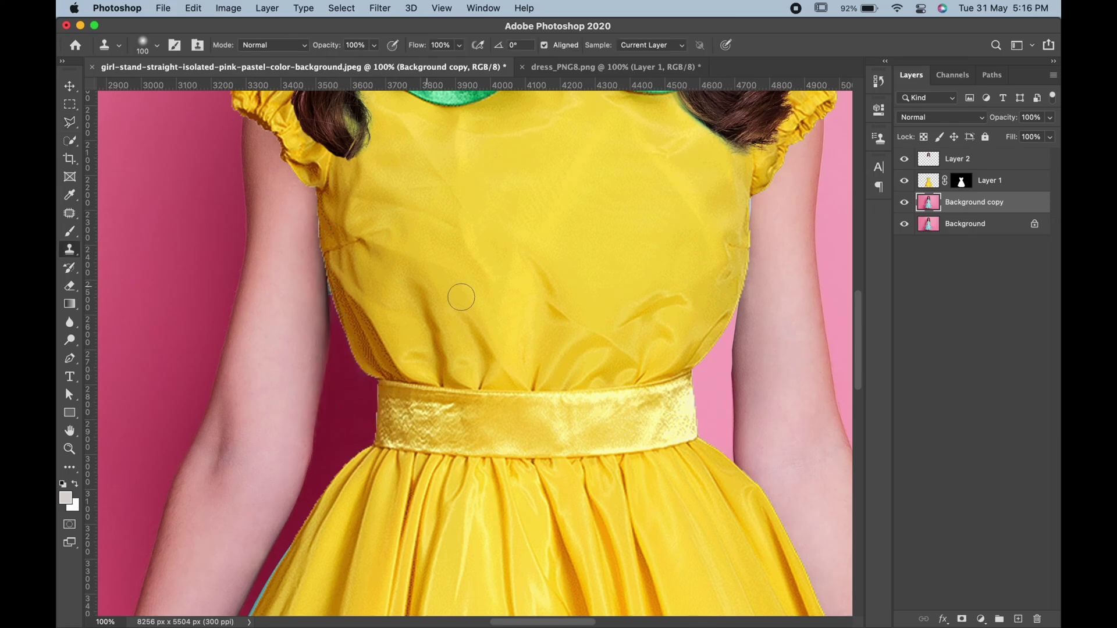
{"action": "key", "text": "super+d"}
{"action": "key", "text": "super+0"}
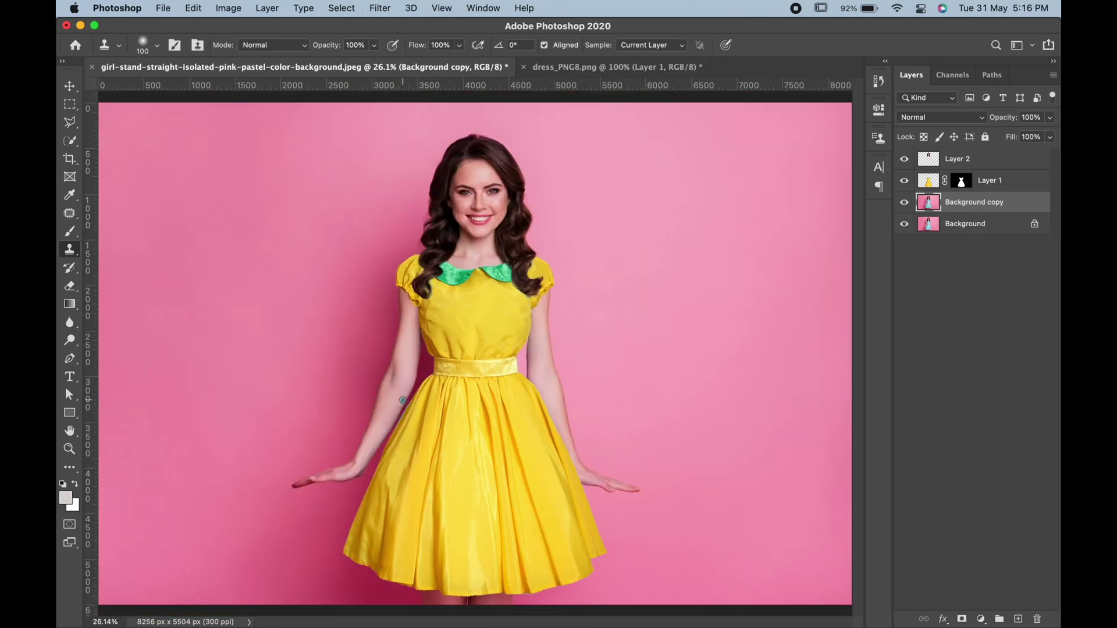
{"action": "key", "text": "super+equal"}
{"action": "key", "text": "super+equal"}
{"action": "key", "text": "super+equal"}
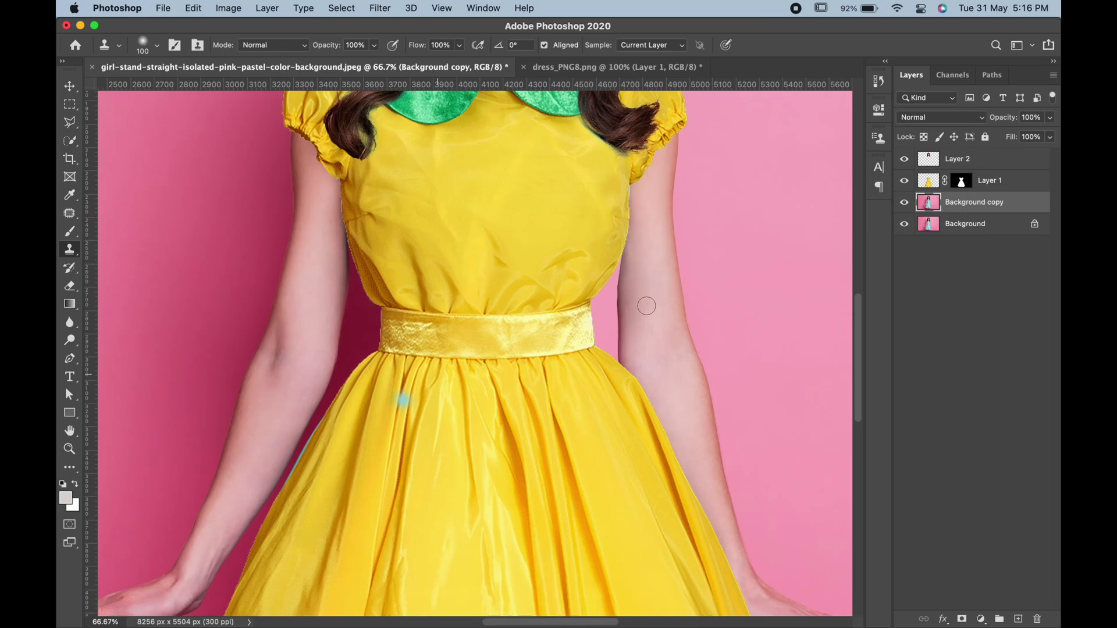
Convert the yellow dress layer into a smart object.
{"action": "left_click", "coordinate": [1012, 184]}
{"action": "right_click", "coordinate": [1013, 185]}
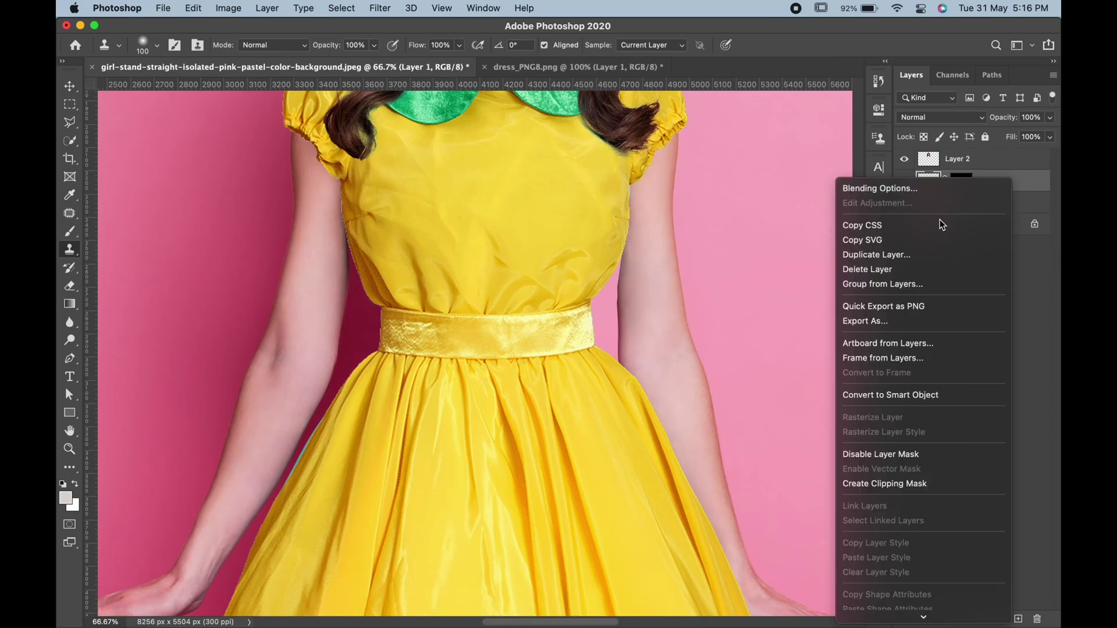
{"action": "left_click", "coordinate": [899, 392]}
Warp the dress, nudging the skirt edge and the belt's right end to fit.
{"action": "key", "text": "super+t"}
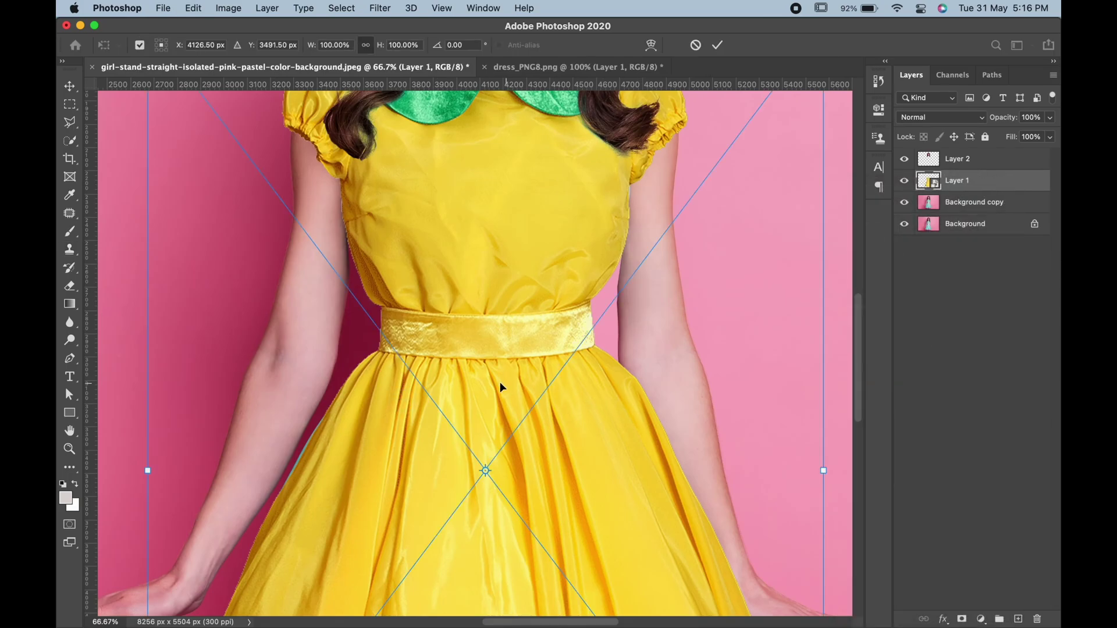
{"action": "right_click", "coordinate": [499, 381]}
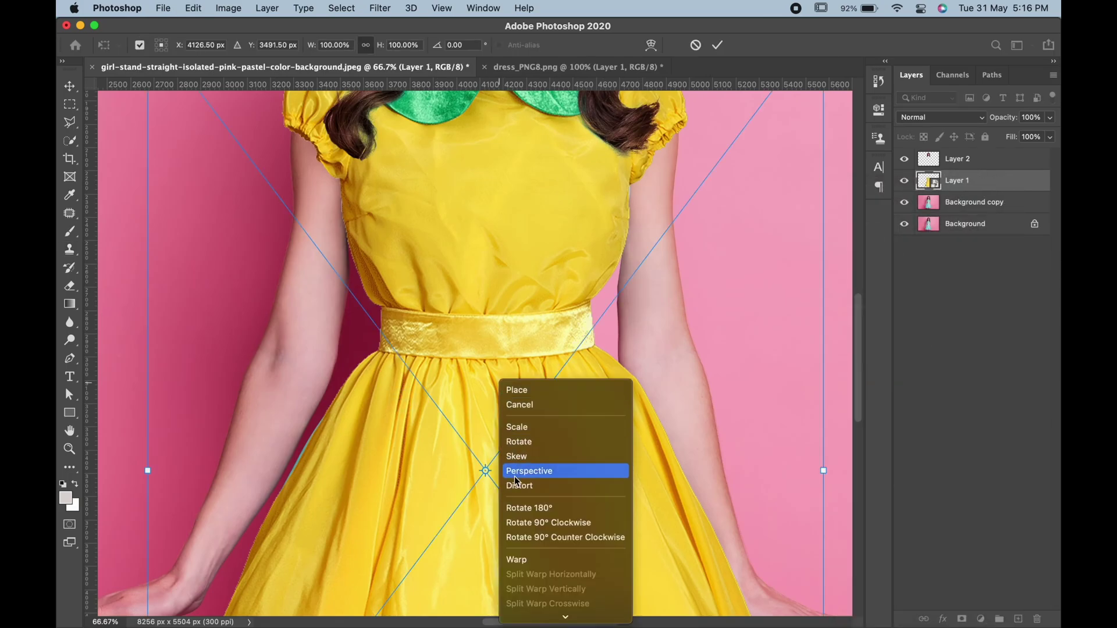
{"action": "left_click", "coordinate": [517, 559]}
{"action": "left_click_drag", "start_coordinate": [304, 464], "coordinate": [301, 465]}
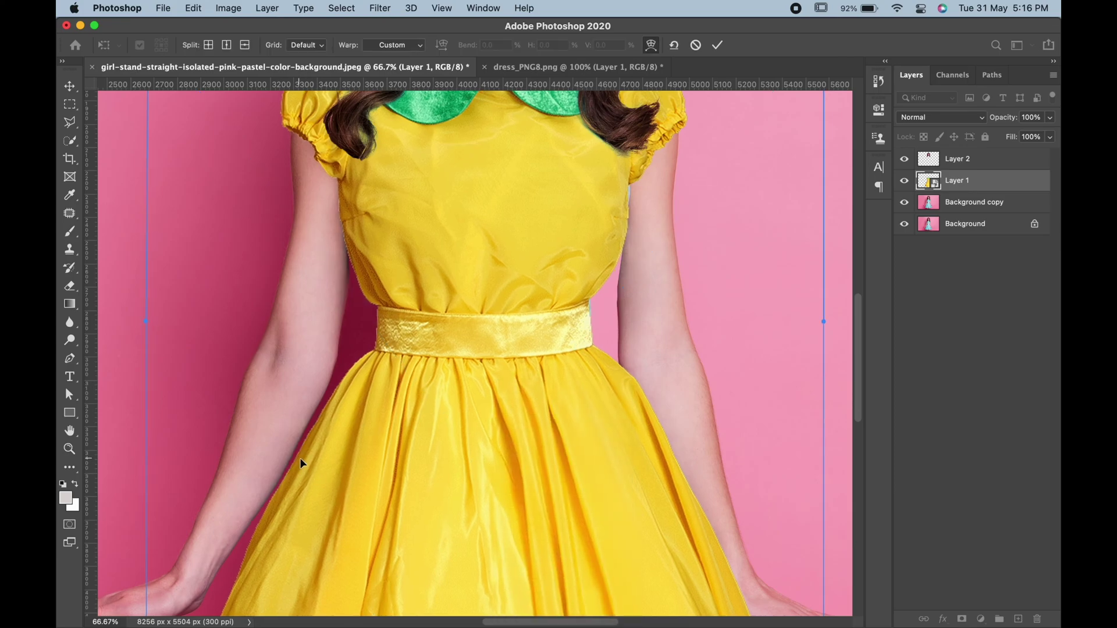
{"action": "left_click_drag", "start_coordinate": [570, 304], "coordinate": [573, 304]}
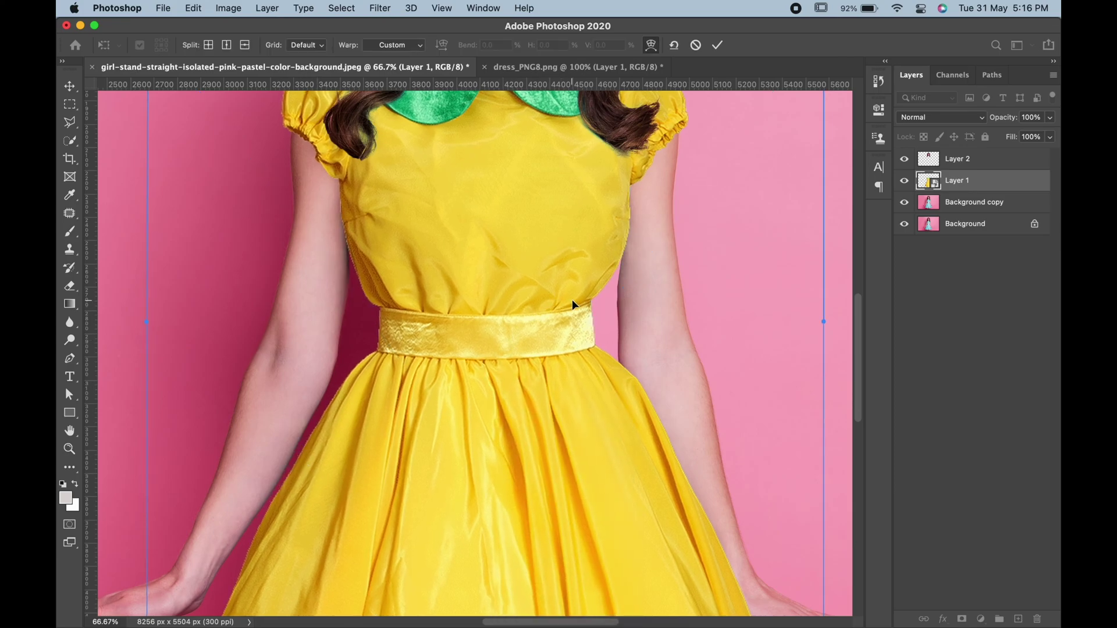
{"action": "key", "text": "super+0"}
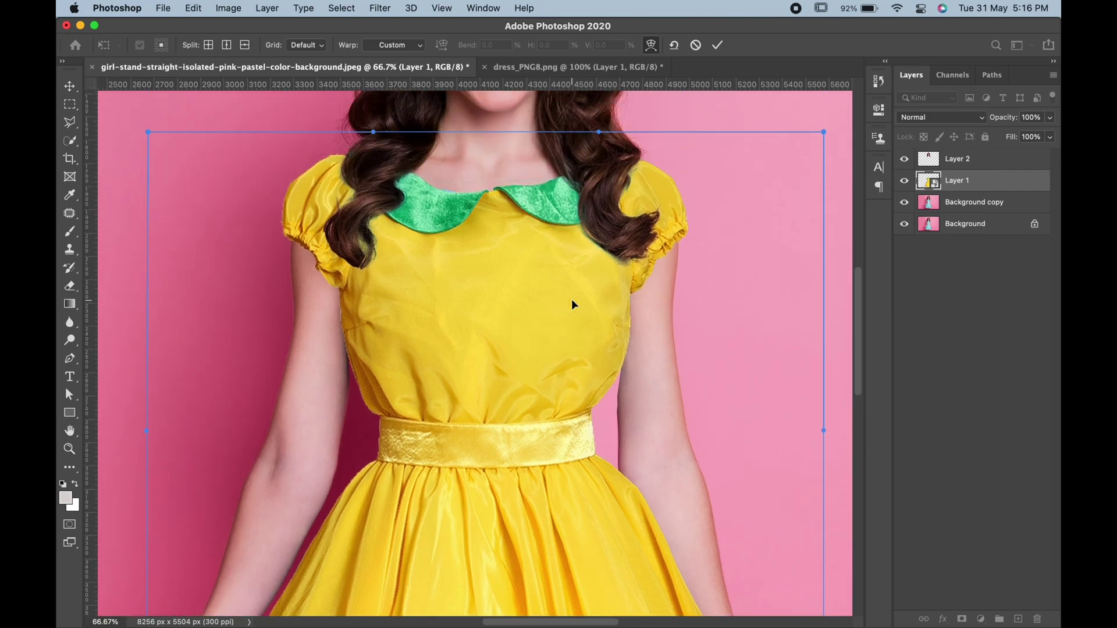